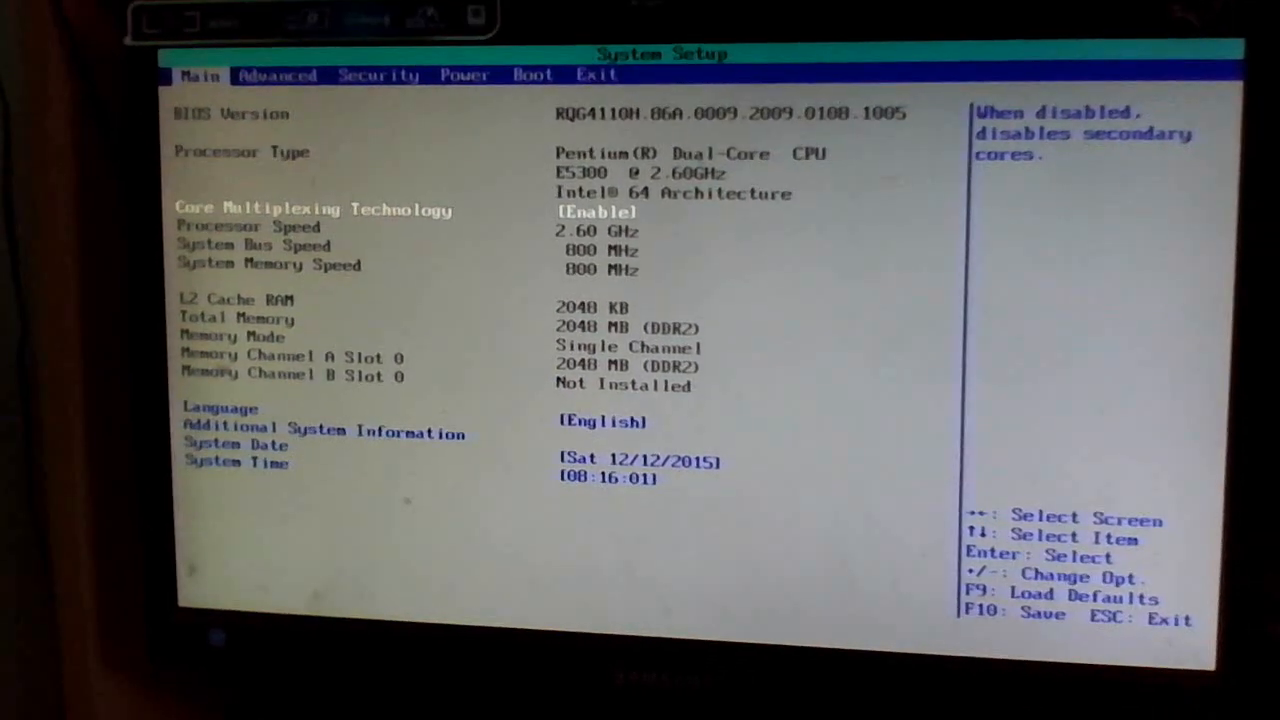
- Move the CD/DVD-ROM Drive to first place in the BIOS Boot Device Priority, ahead of the hard disk and floppy drives
{"action": "key", "text": "Right"}
{"action": "key", "text": "Return"}
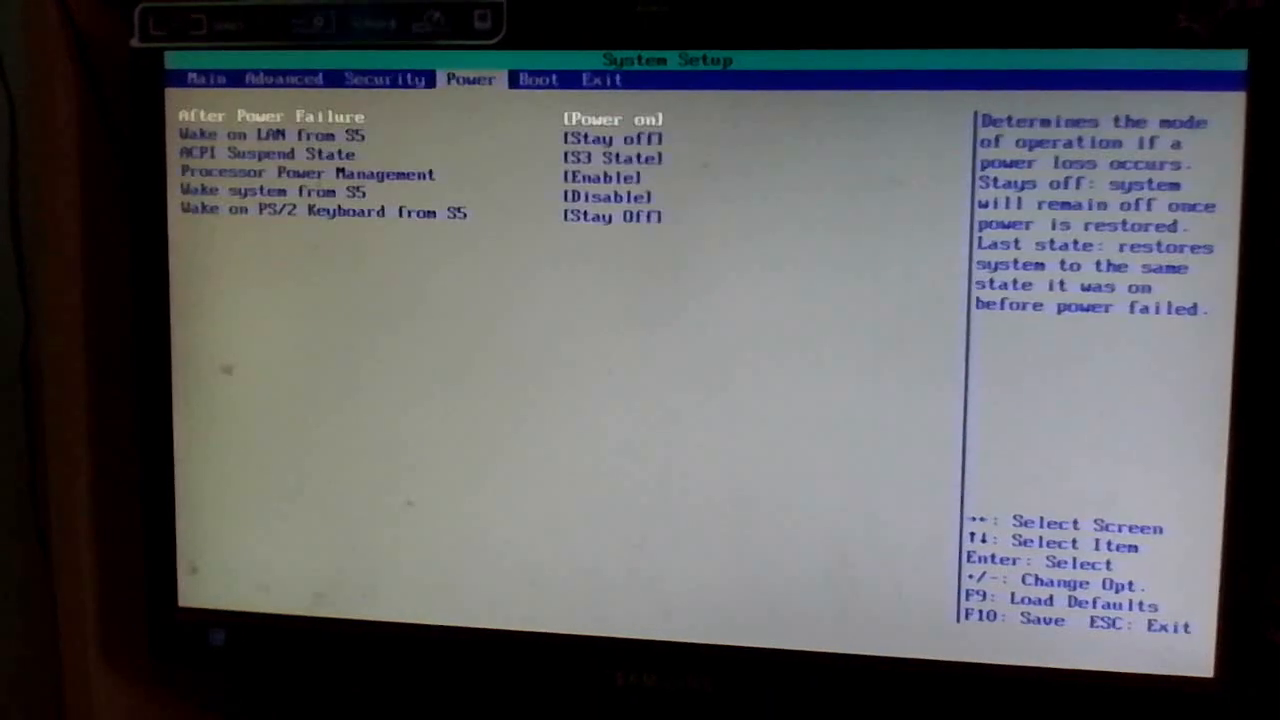
{"action": "key", "text": "Right"}
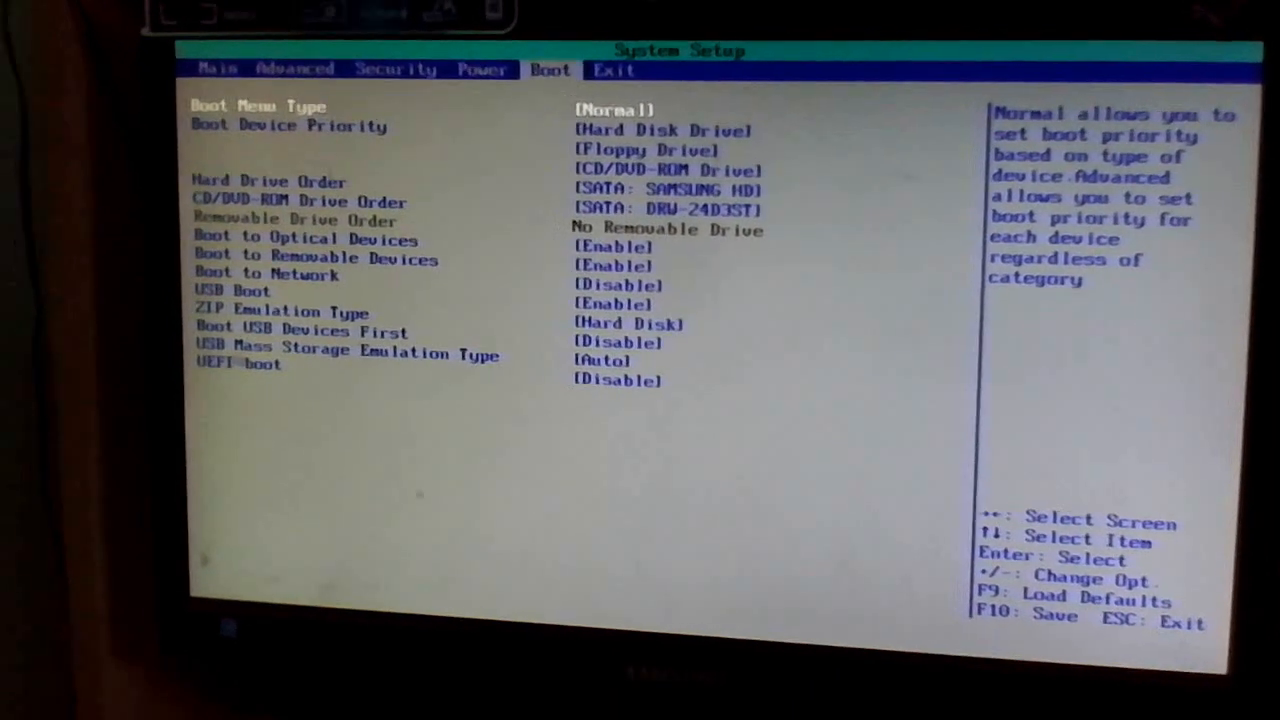
{"action": "key", "text": "Down"}
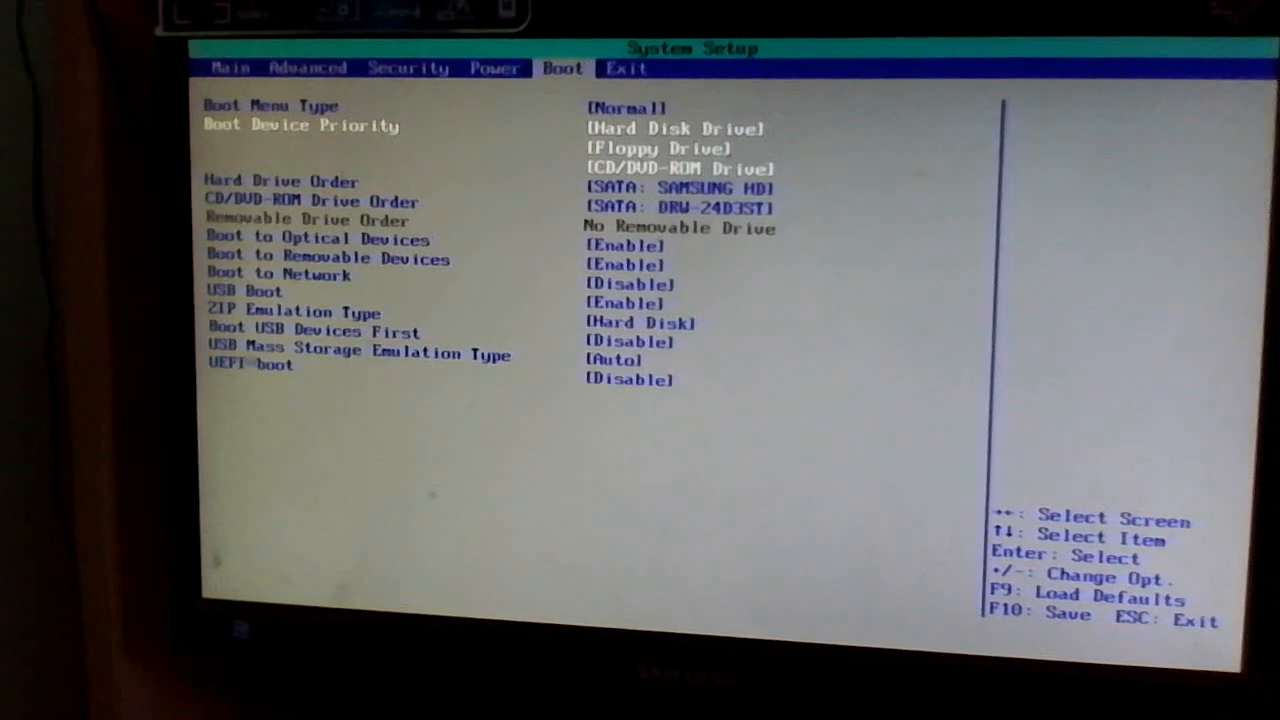
{"action": "key", "text": "Return"}
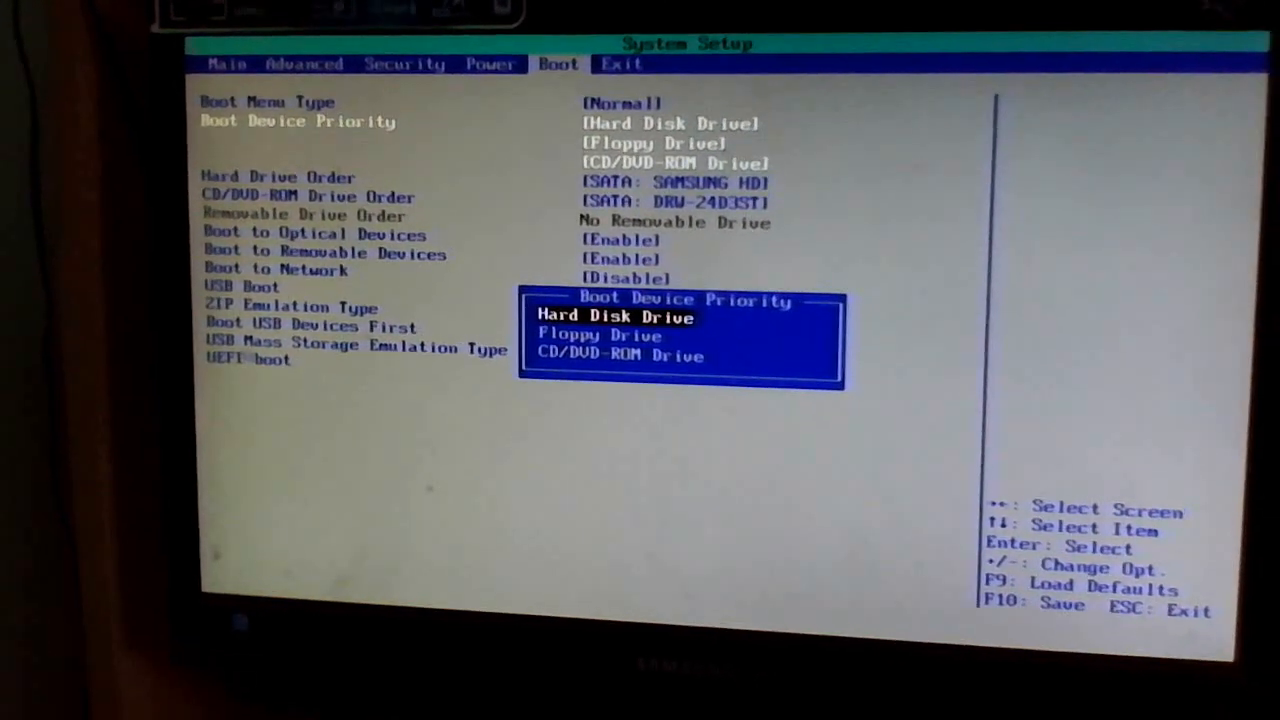
{"action": "key", "text": "Down"}
{"action": "key", "text": "Down"}
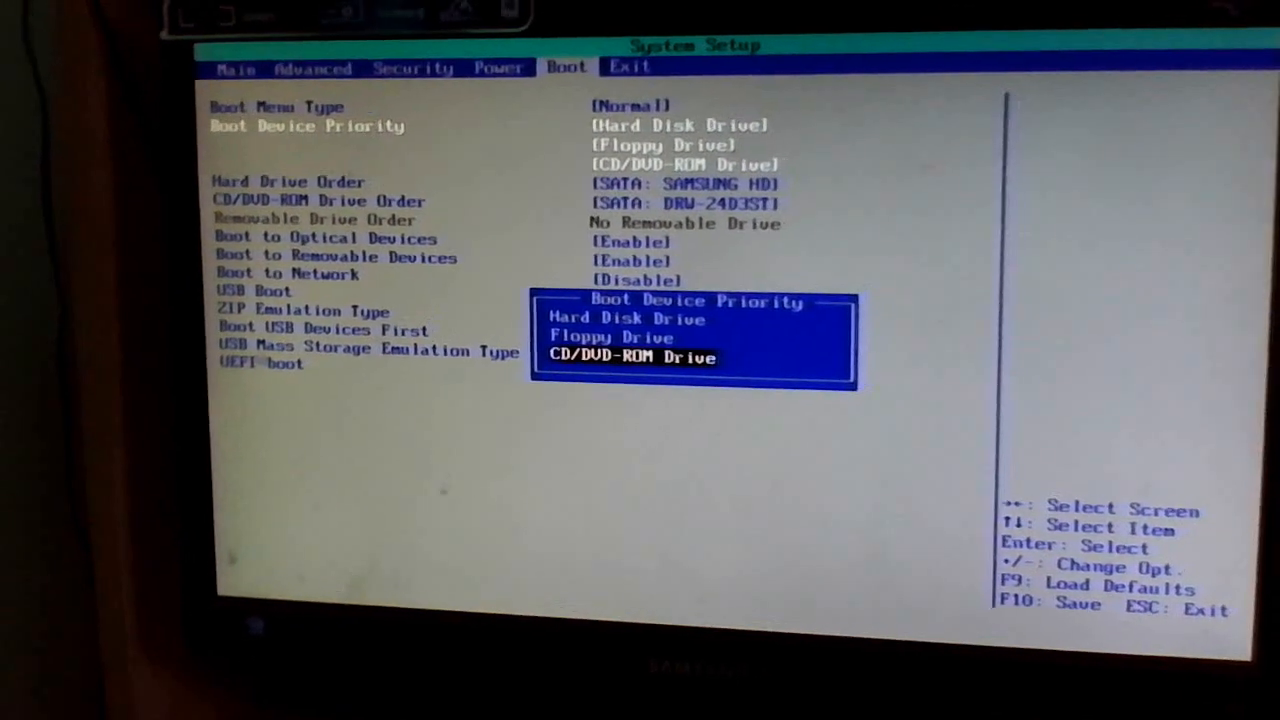
{"action": "key", "text": "plus"}
{"action": "key", "text": "plus"}
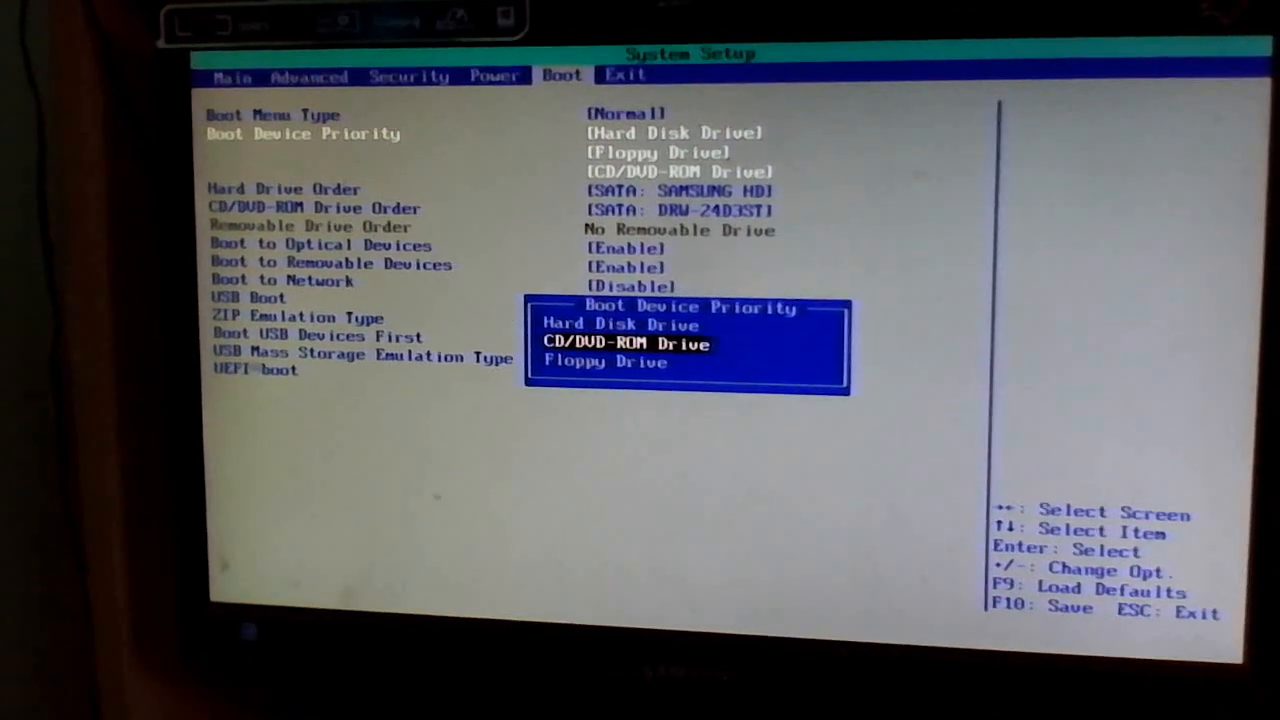
{"action": "key", "text": "Return"}
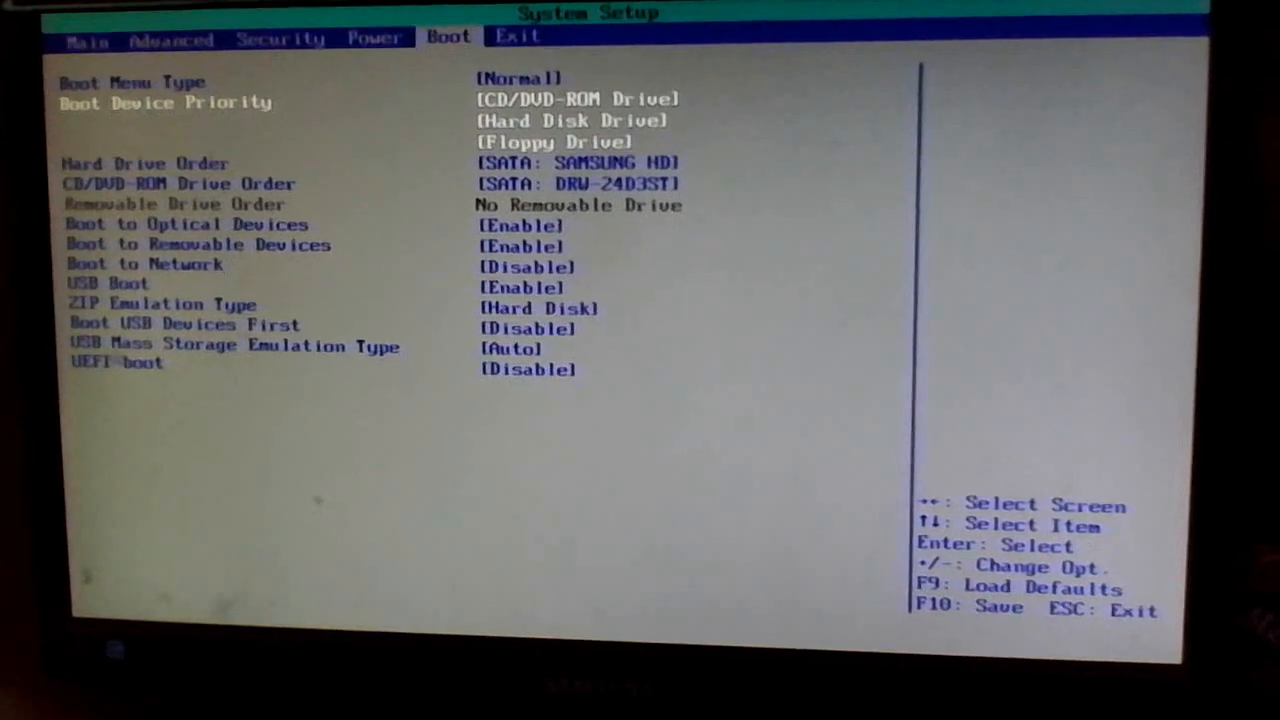
- Save the BIOS configuration, exit setup, and boot the computer from the Windows DVD
{"action": "key", "text": "F10"}
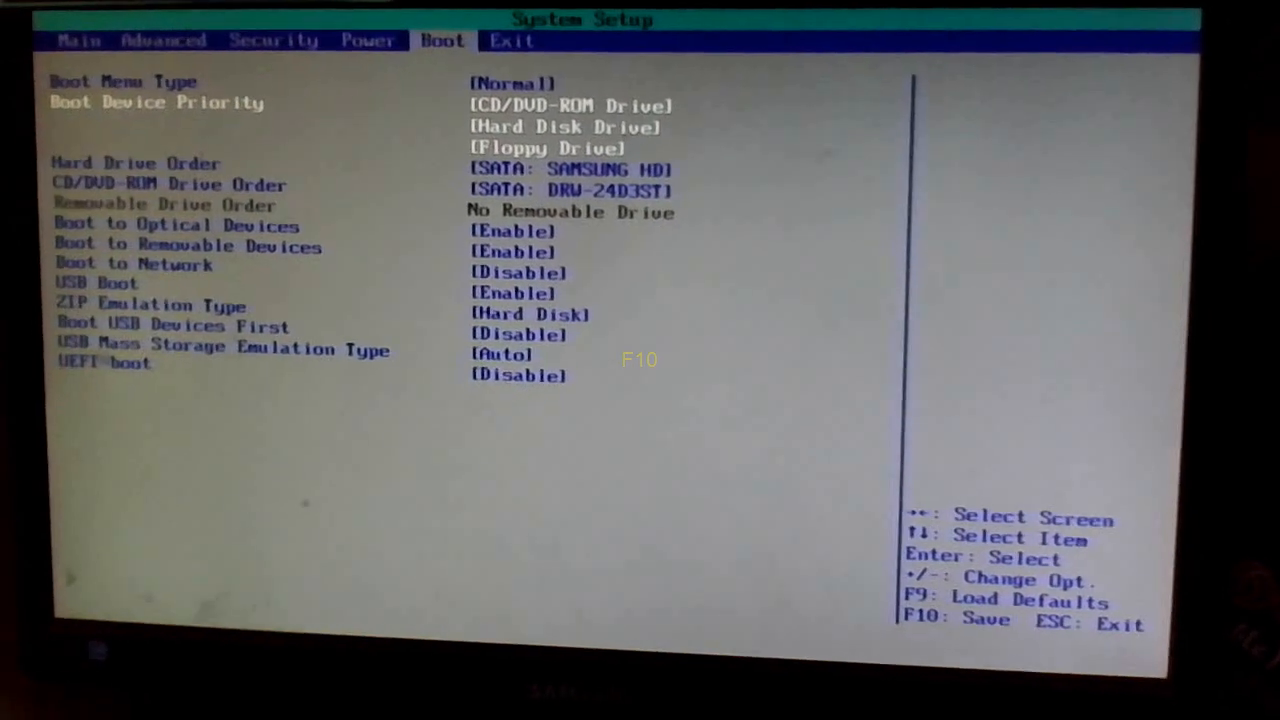
{"action": "key", "text": "F10"}
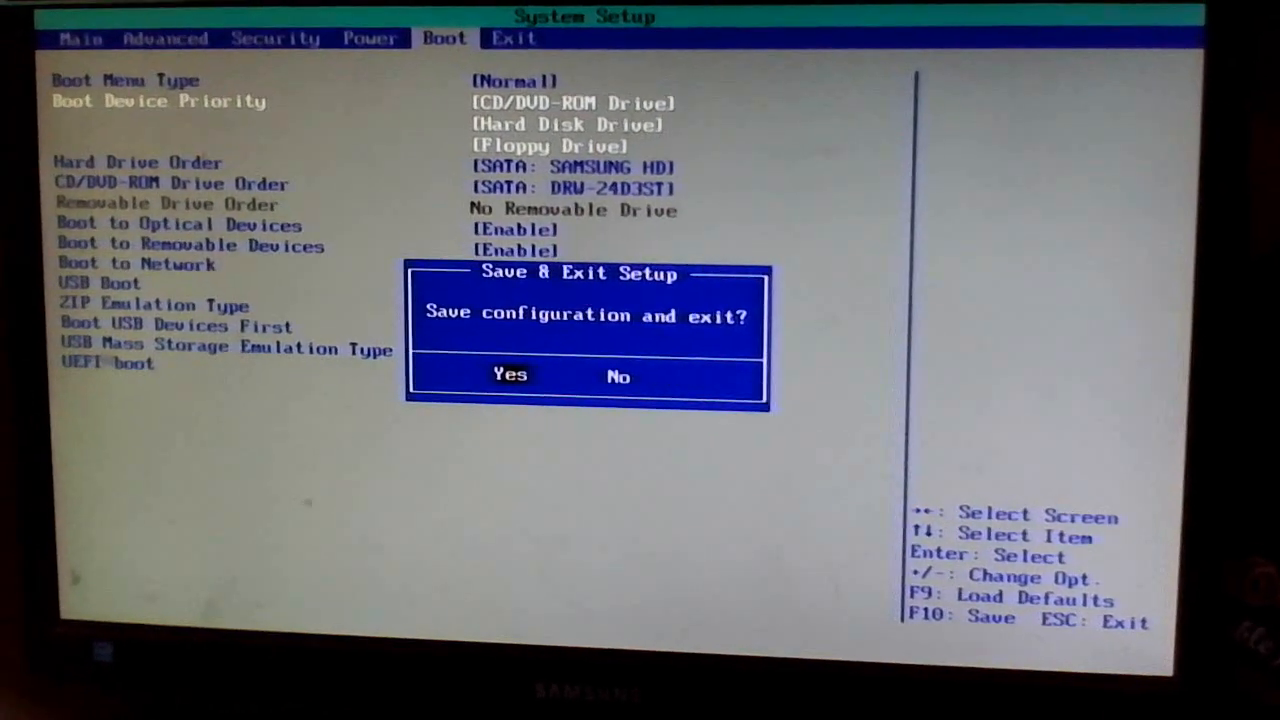
{"action": "key", "text": "Return"}
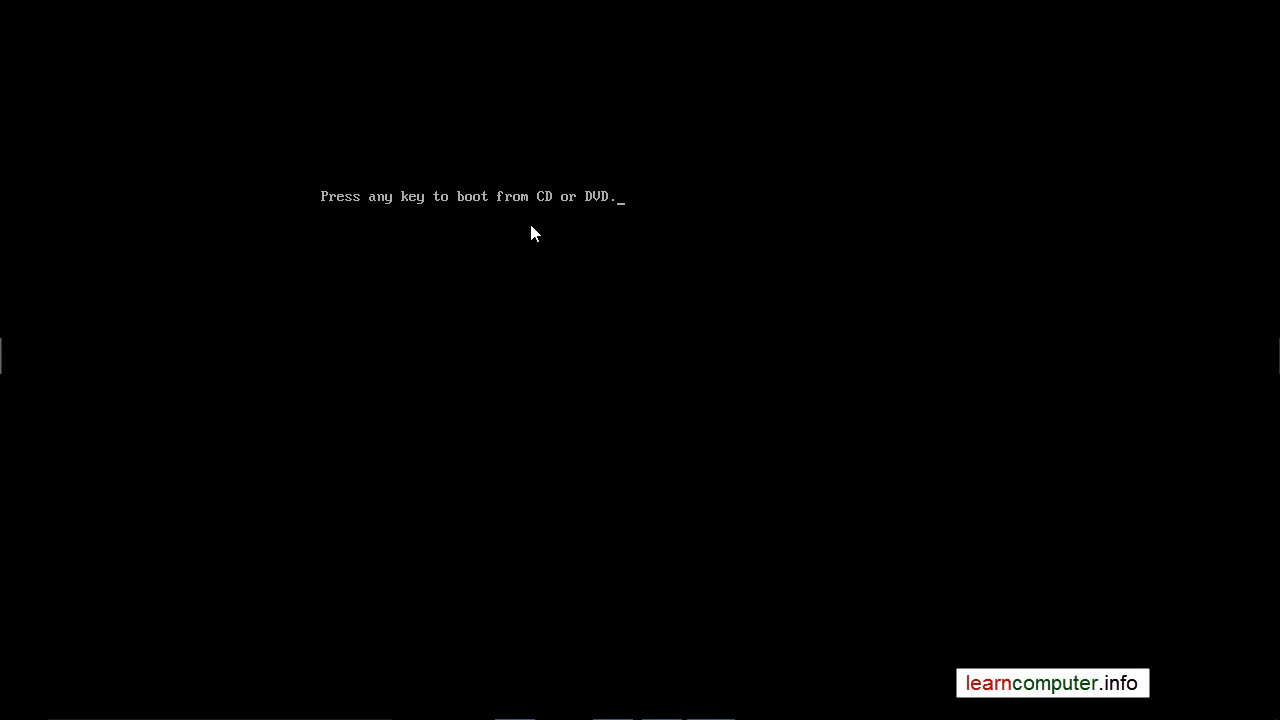
{"action": "key", "text": "Return"}
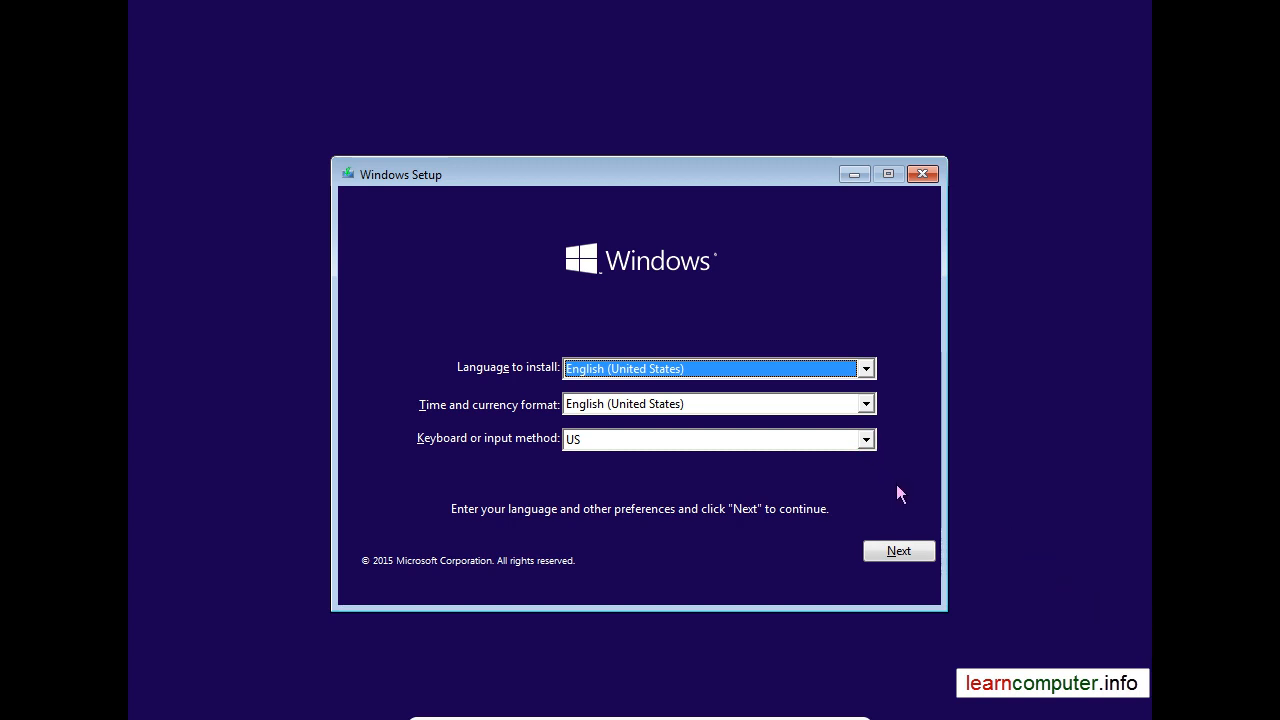
- Start the Windows installation with English (United States) and the US keyboard, and submit the Windows product key
{"action": "left_click", "coordinate": [921, 552]}
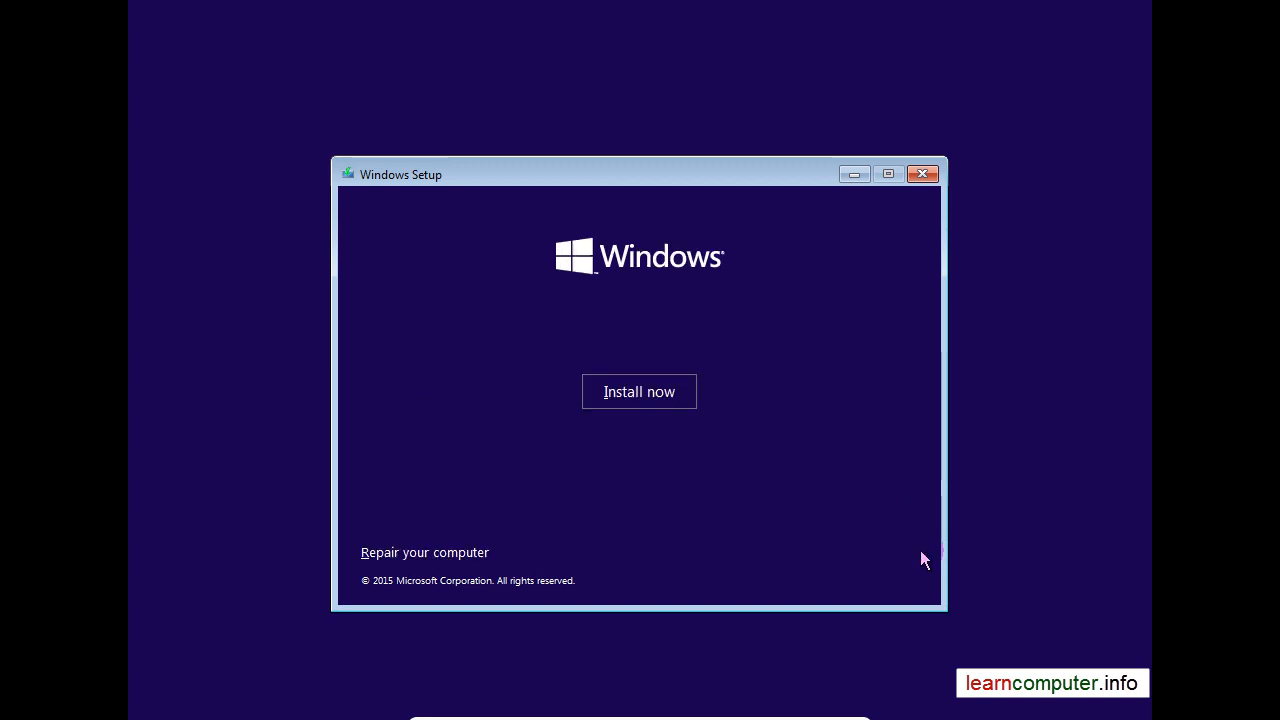
{"action": "left_click", "coordinate": [688, 391]}
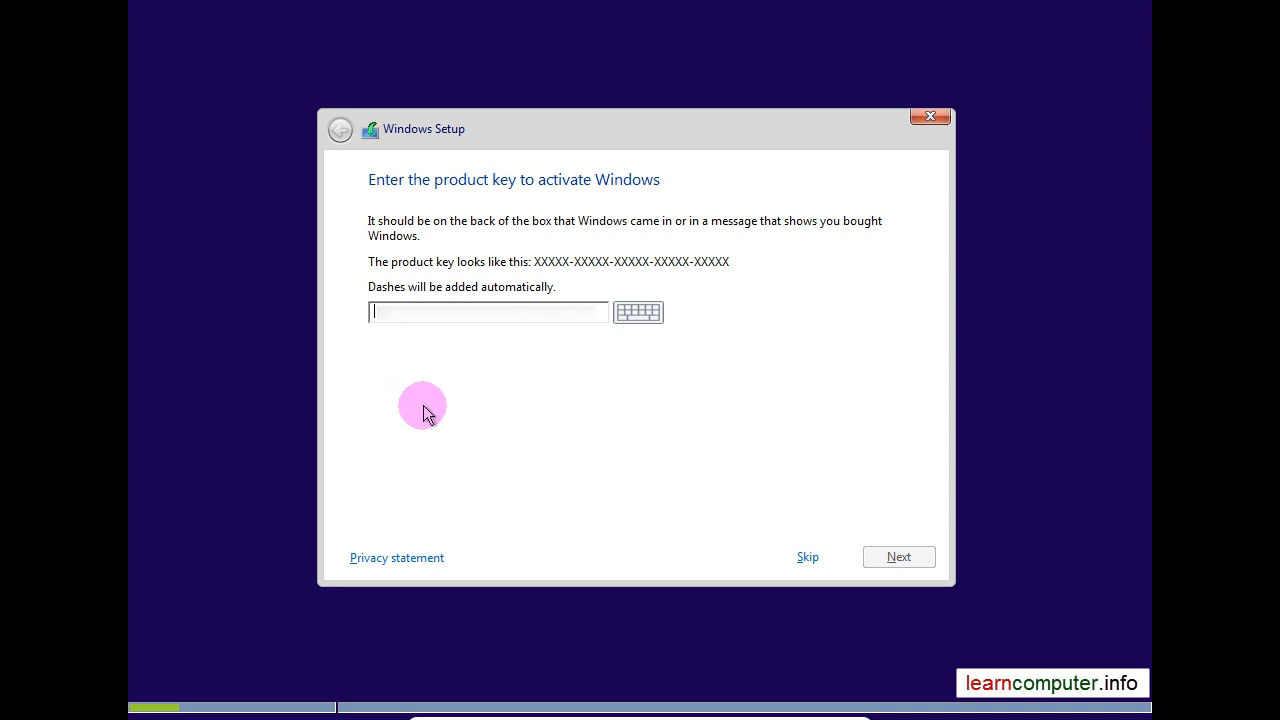
{"action": "type", "text": "NPPR9"}
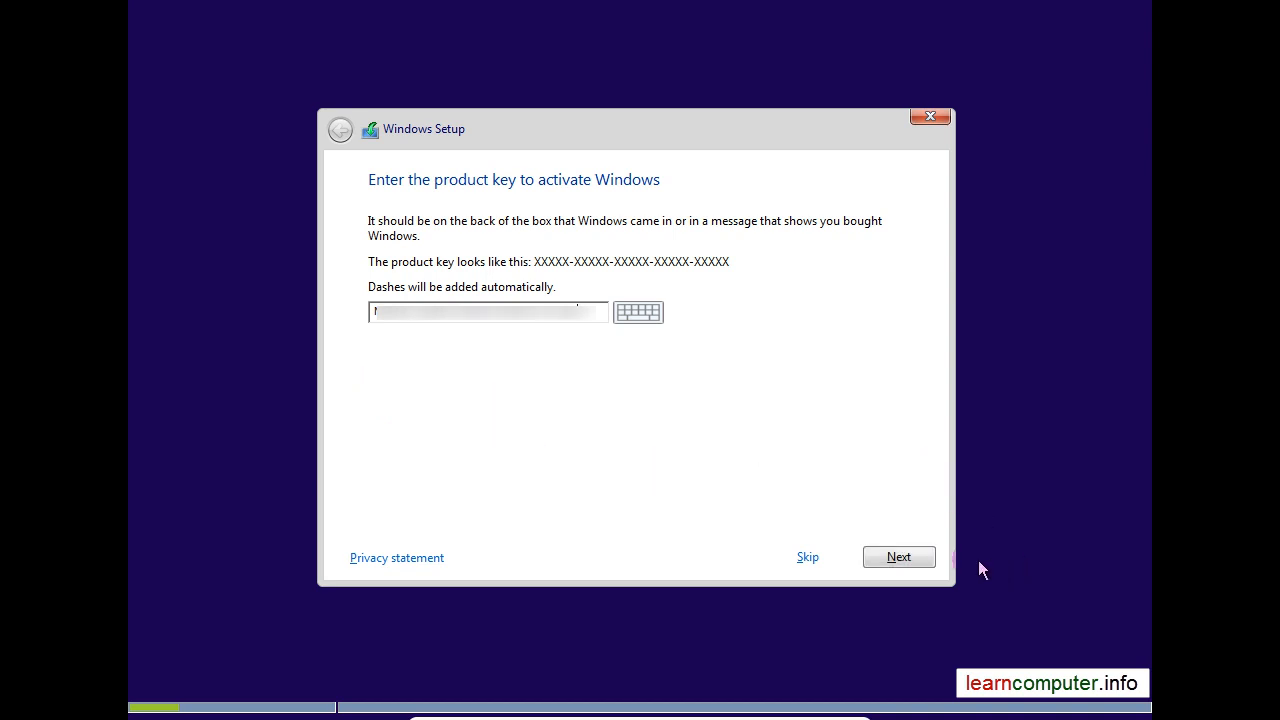
{"action": "left_click", "coordinate": [926, 560]}
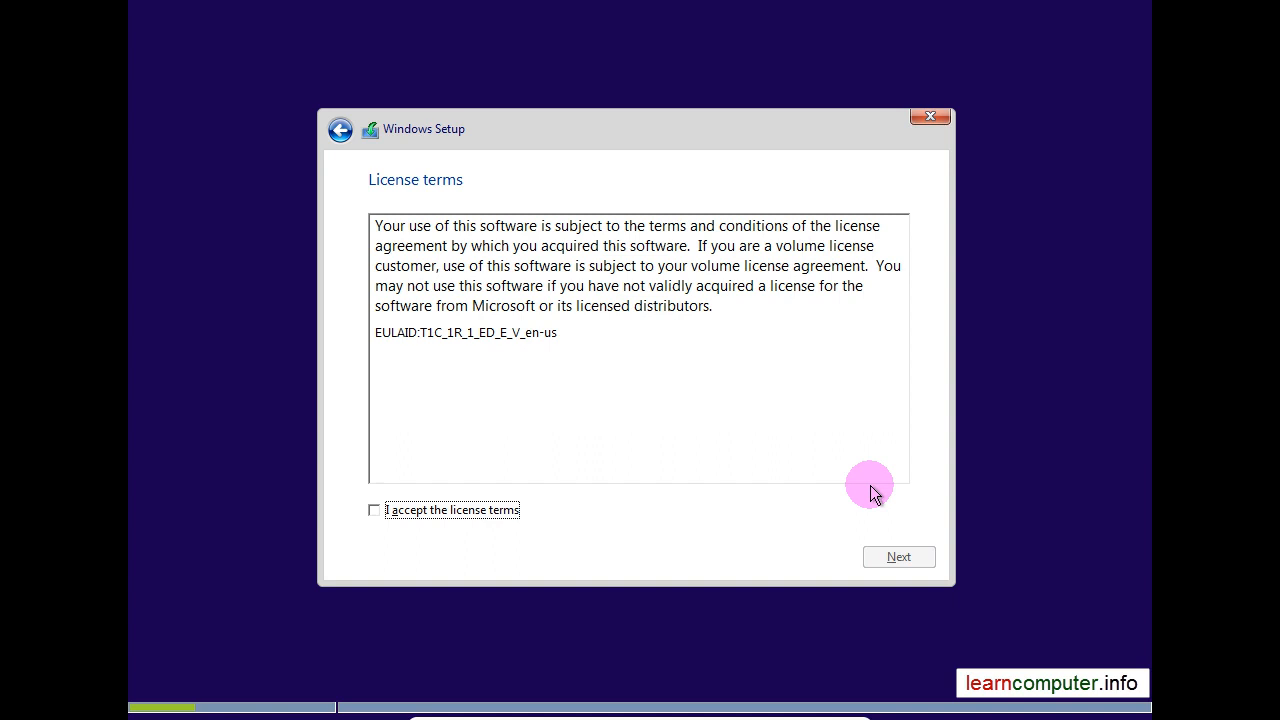
- Accept the license terms and choose the Custom: Install Windows only (advanced) installation type
{"action": "left_click", "coordinate": [375, 512]}
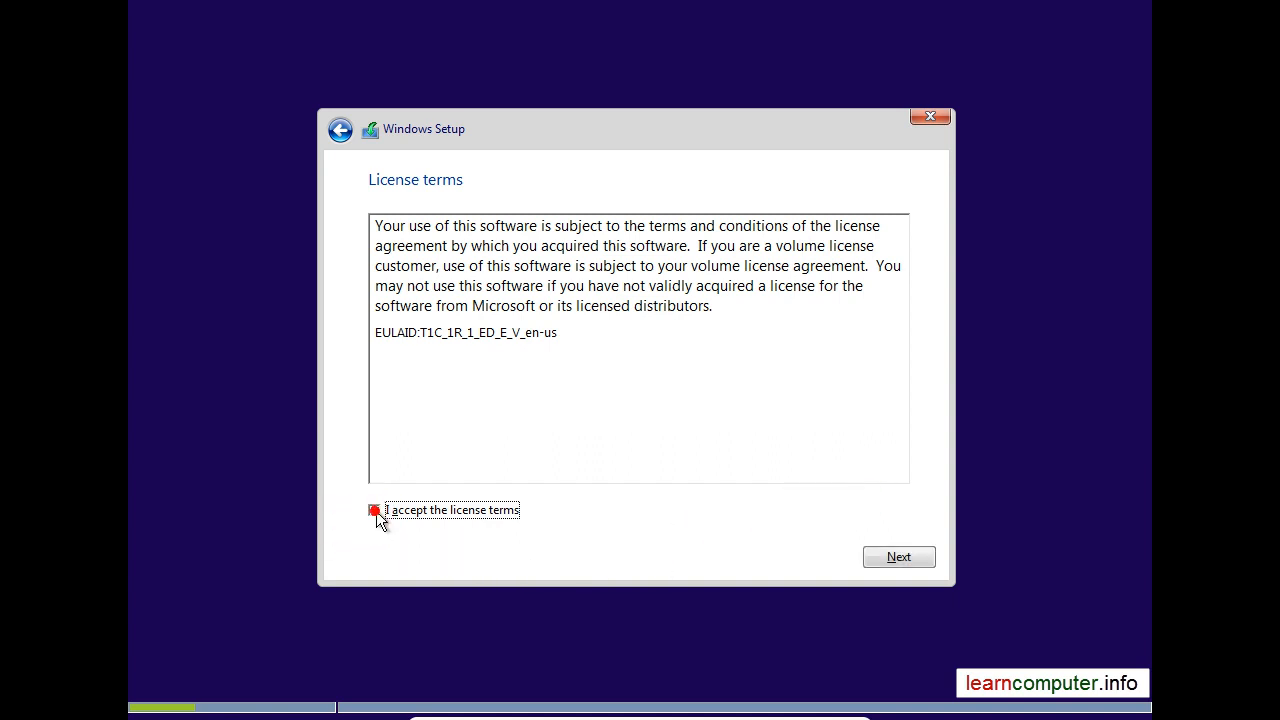
{"action": "left_click", "coordinate": [899, 557]}
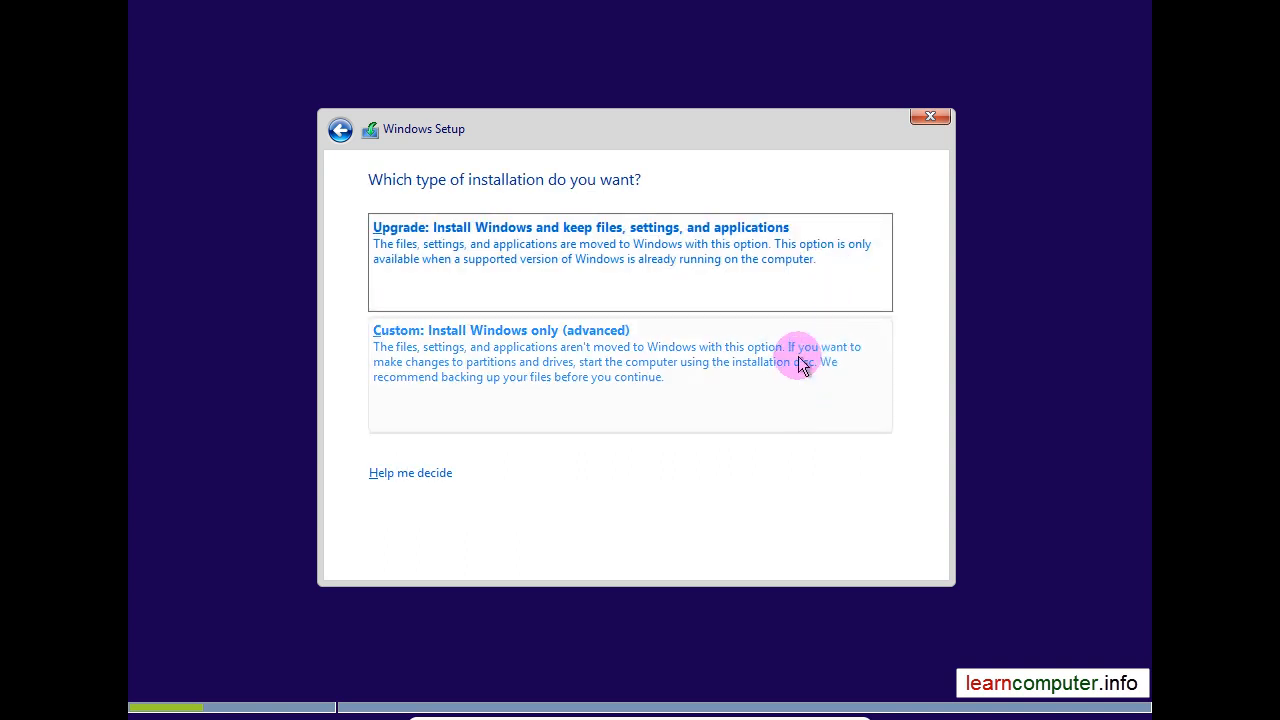
{"action": "left_click", "coordinate": [855, 276]}
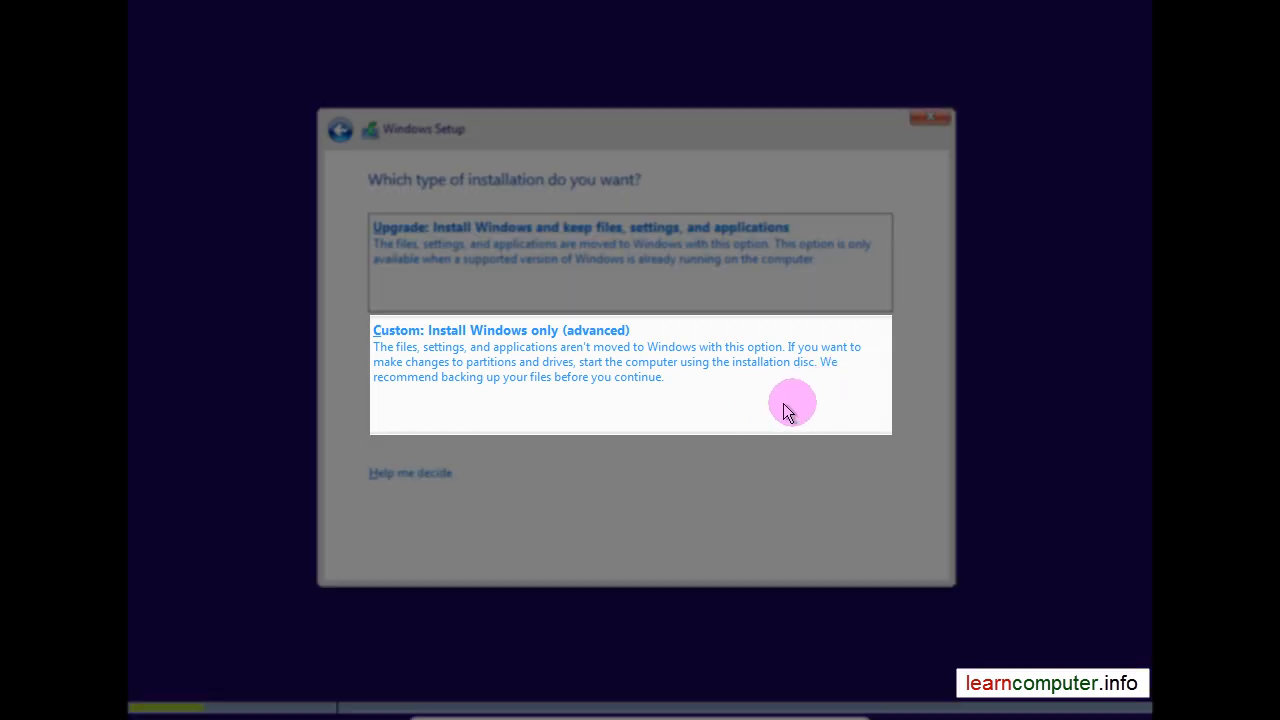
{"action": "left_click", "coordinate": [786, 403]}
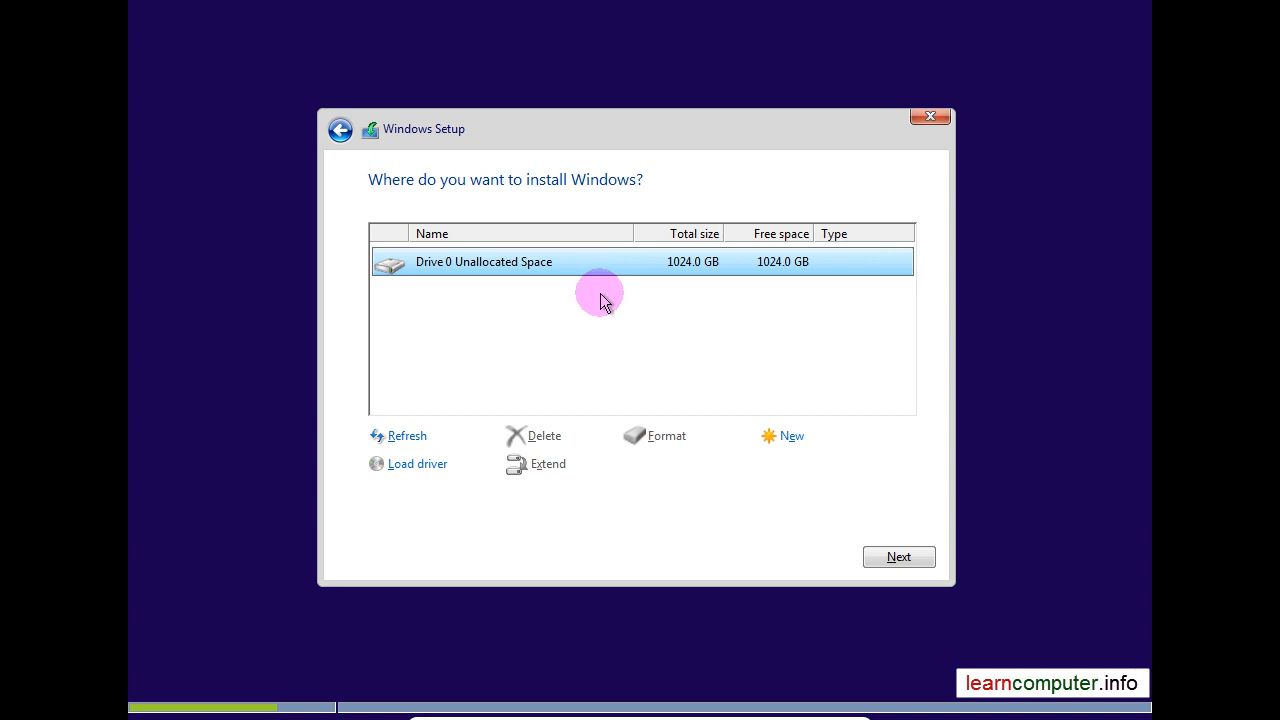
- Create a 102400 MB partition in Drive 0's unallocated space, allowing the additional partitions for system files
{"action": "left_click", "coordinate": [529, 270]}
{"action": "left_click", "coordinate": [792, 438]}
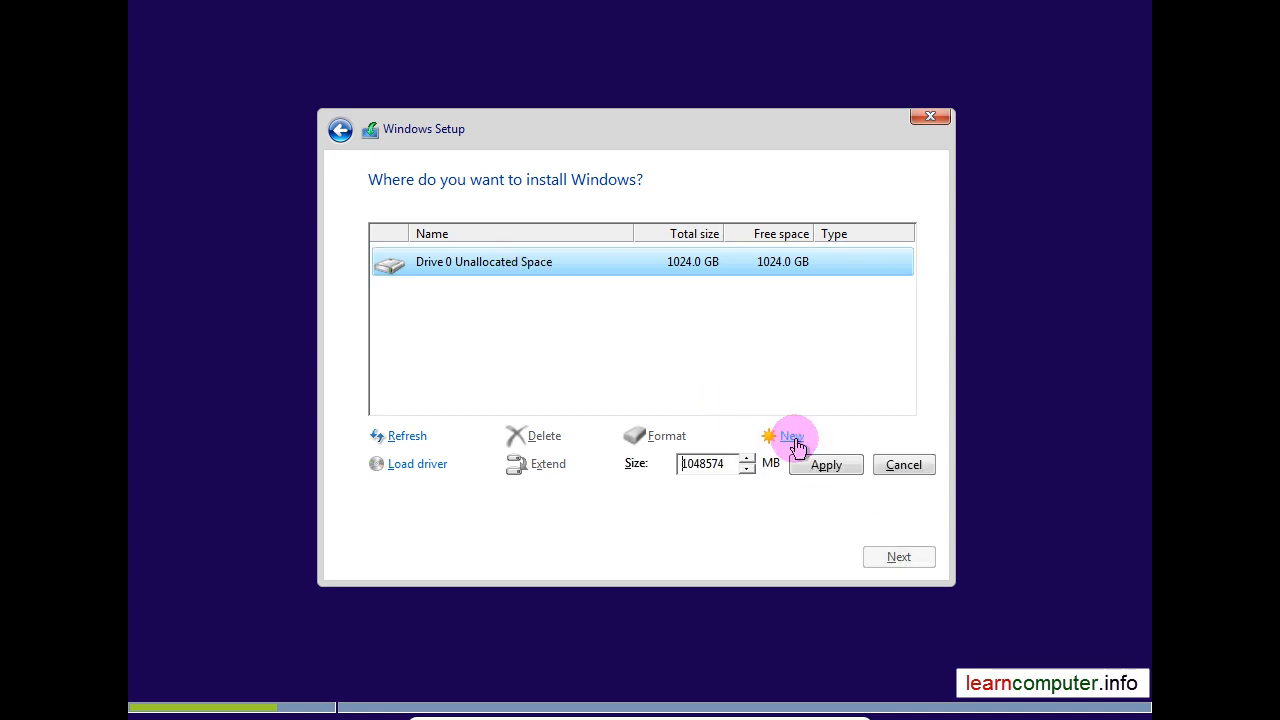
{"action": "left_click", "coordinate": [718, 464]}
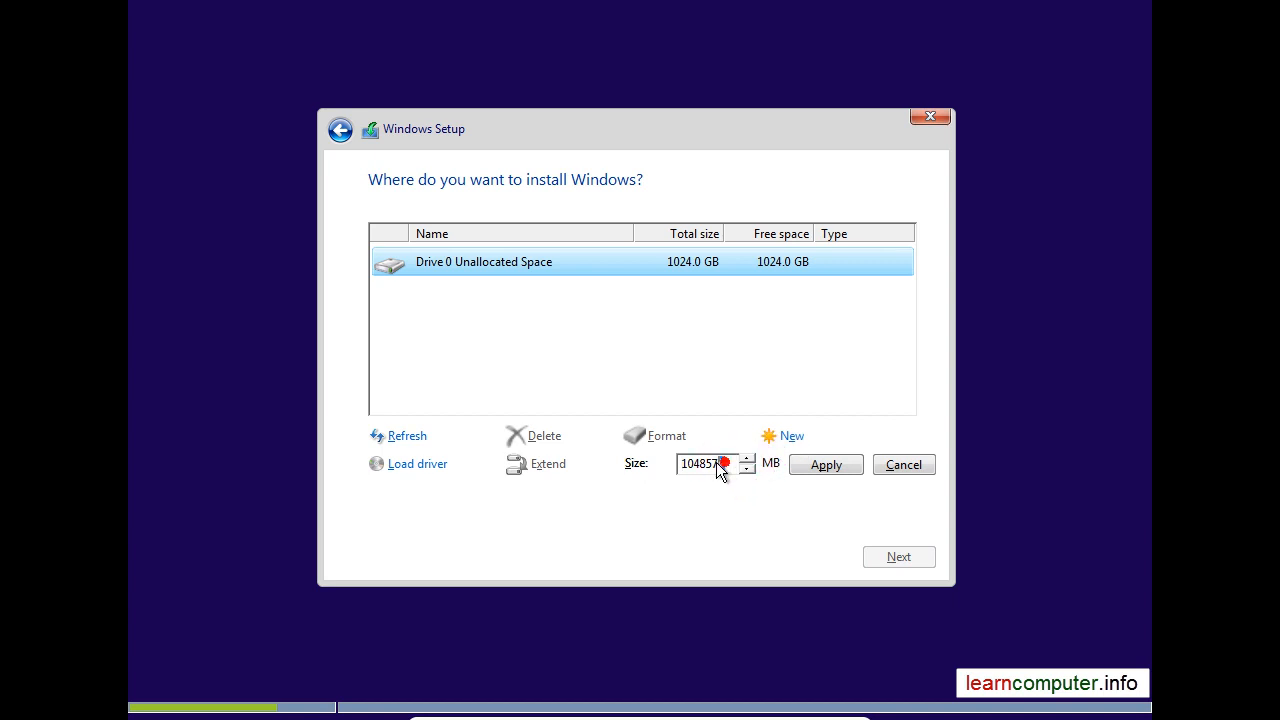
{"action": "left_click_drag", "start_coordinate": [716, 462], "coordinate": [674, 474]}
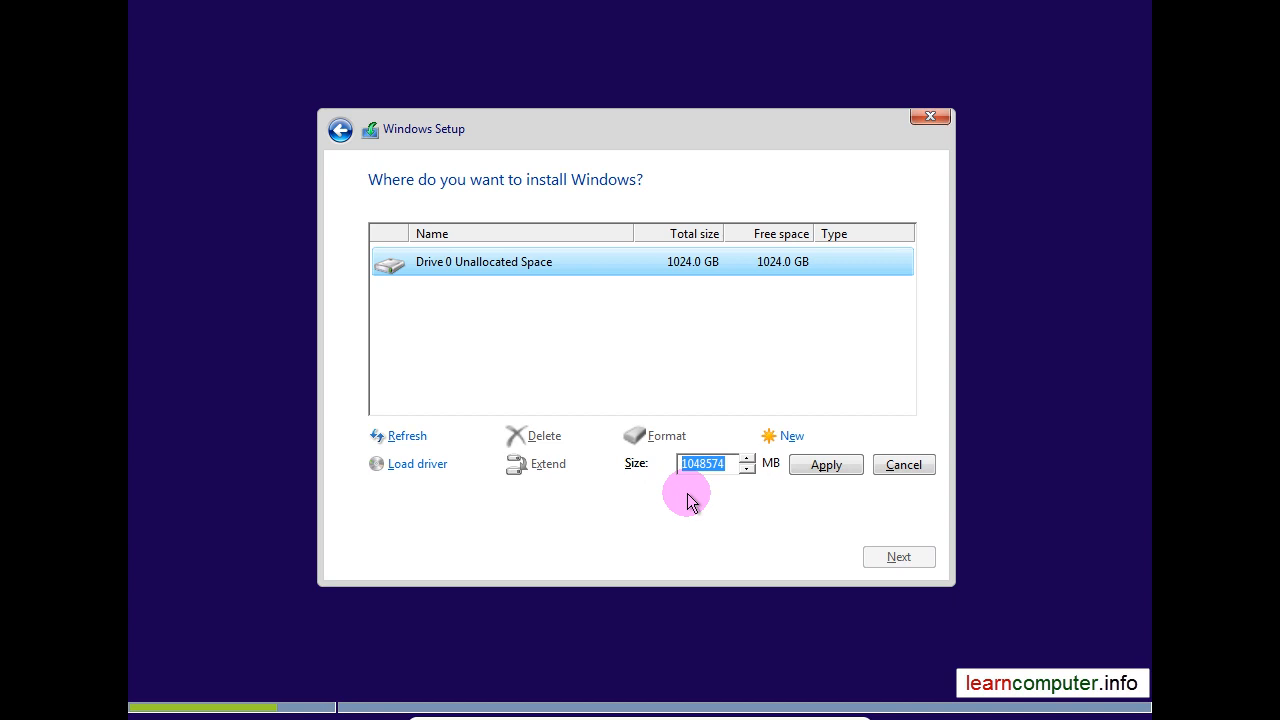
{"action": "key", "text": "BackSpace"}
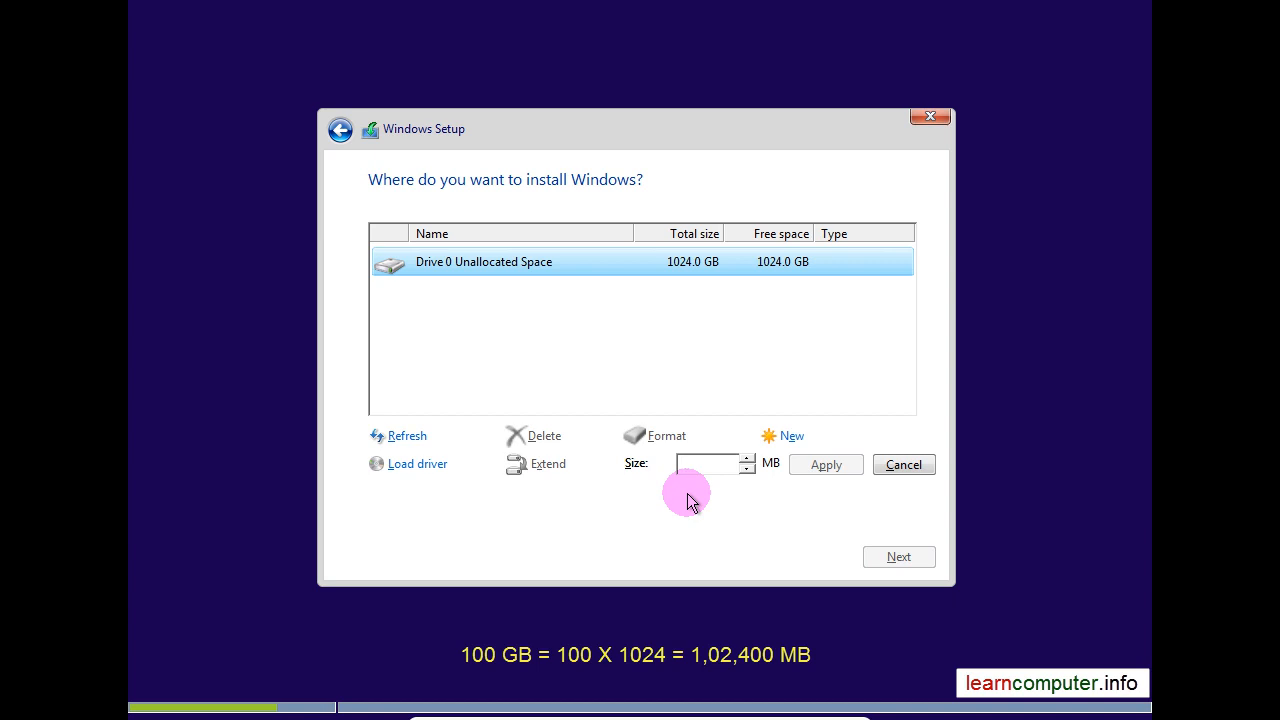
{"action": "type", "text": "102400"}
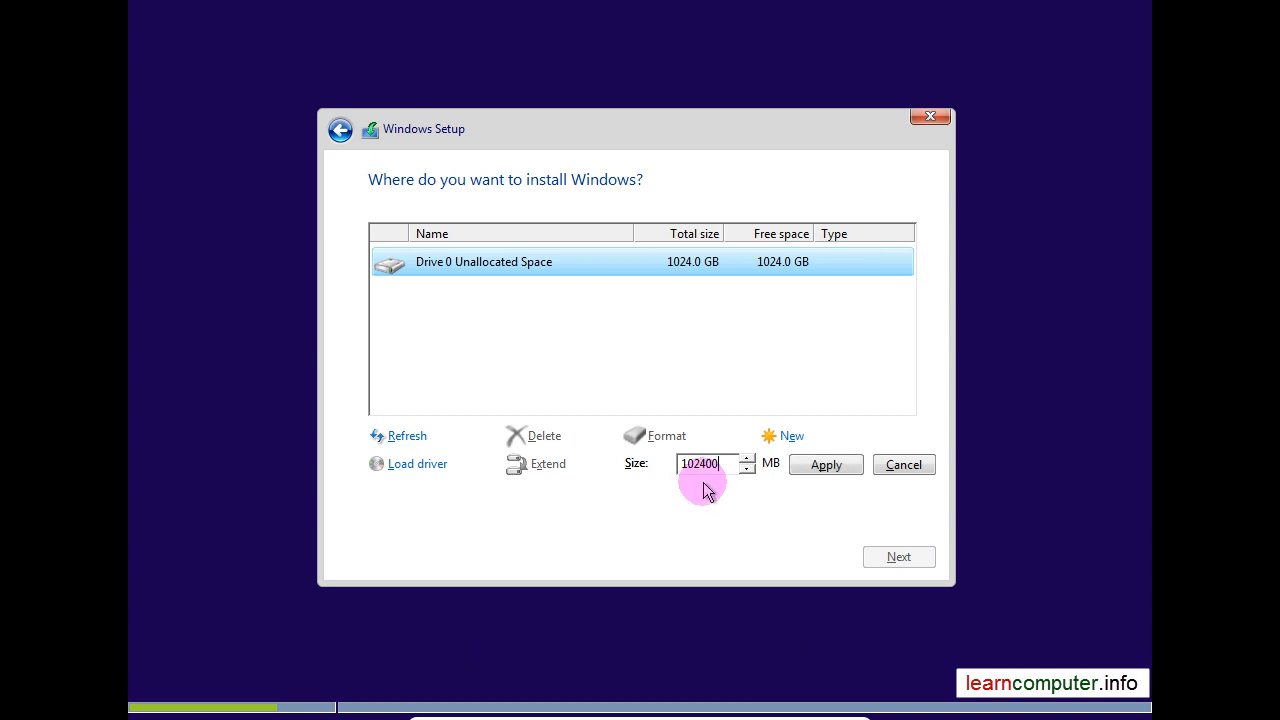
{"action": "left_click", "coordinate": [847, 466]}
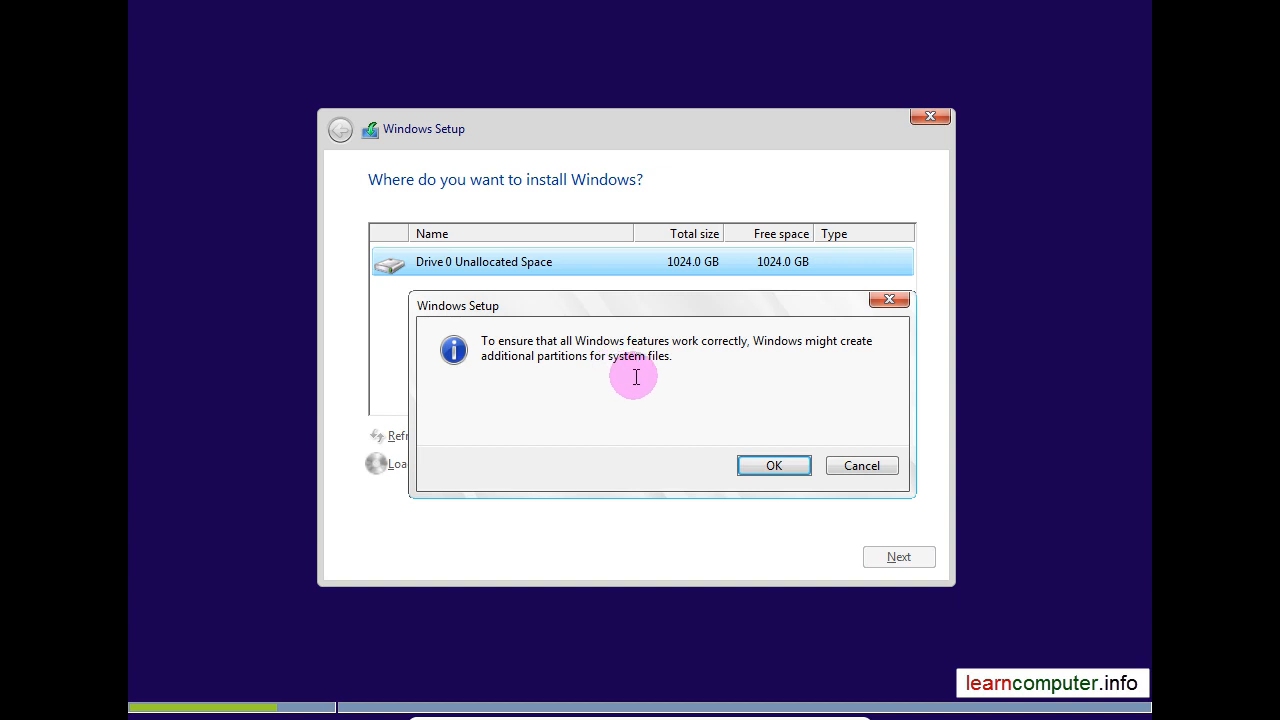
{"action": "left_click", "coordinate": [795, 470]}
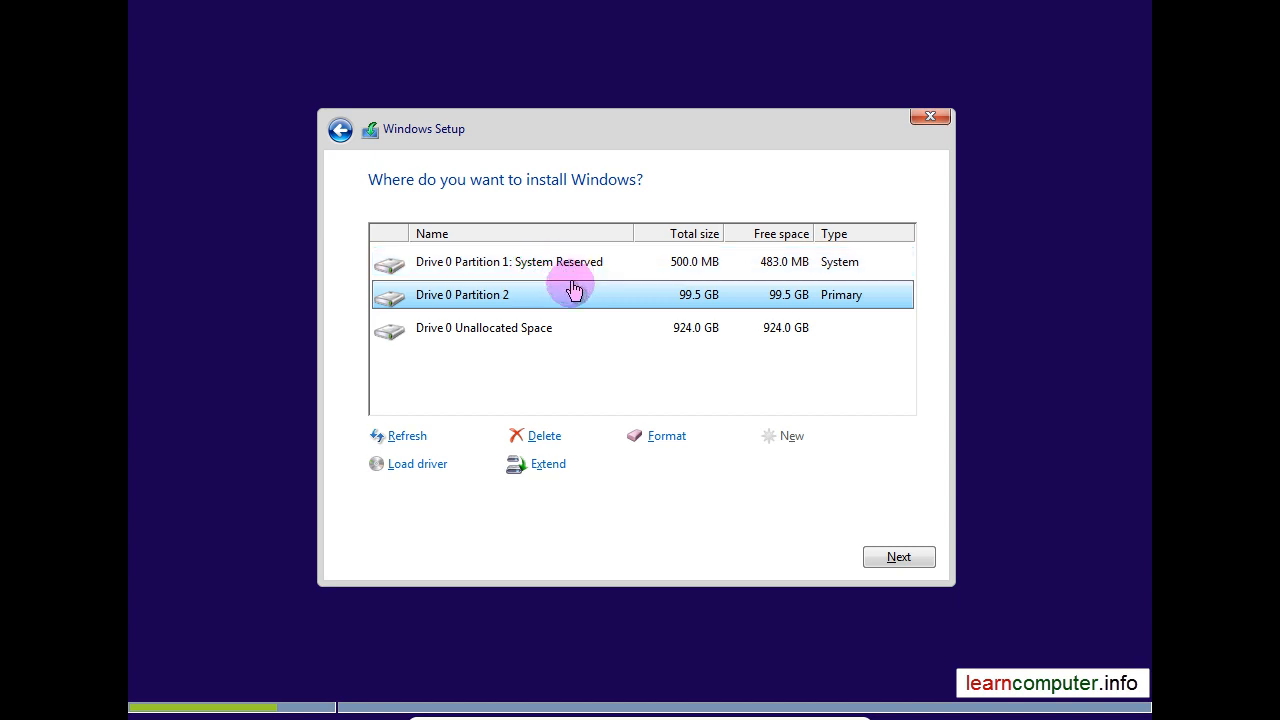
- Create another partition of 500000 MB in the remaining unallocated space on Drive 0
{"action": "left_click", "coordinate": [532, 338]}
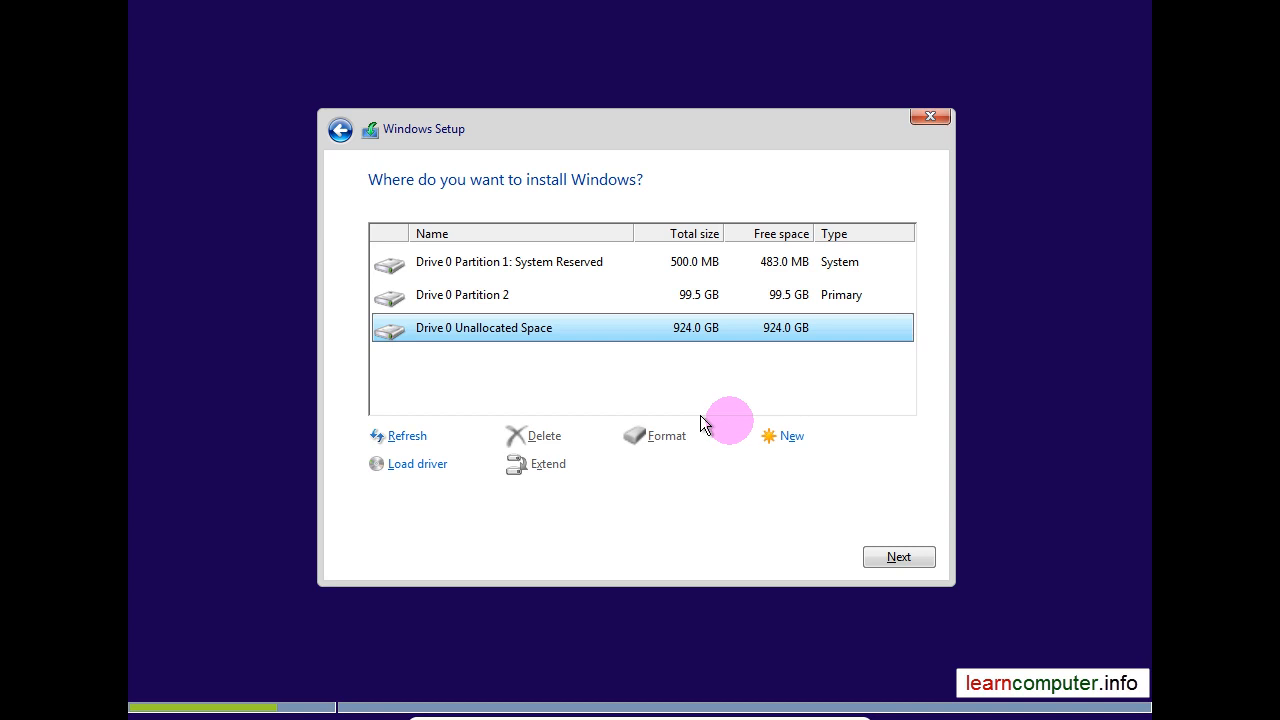
{"action": "left_click", "coordinate": [791, 440]}
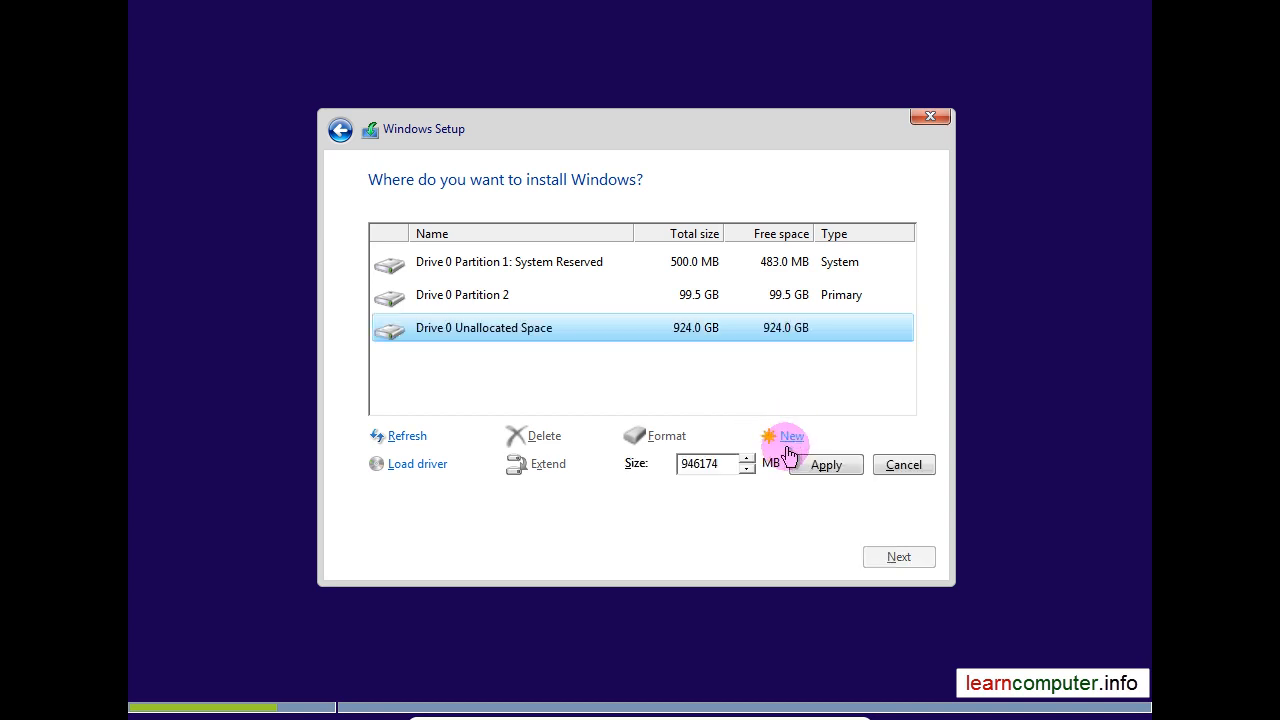
{"action": "double_click", "coordinate": [744, 463]}
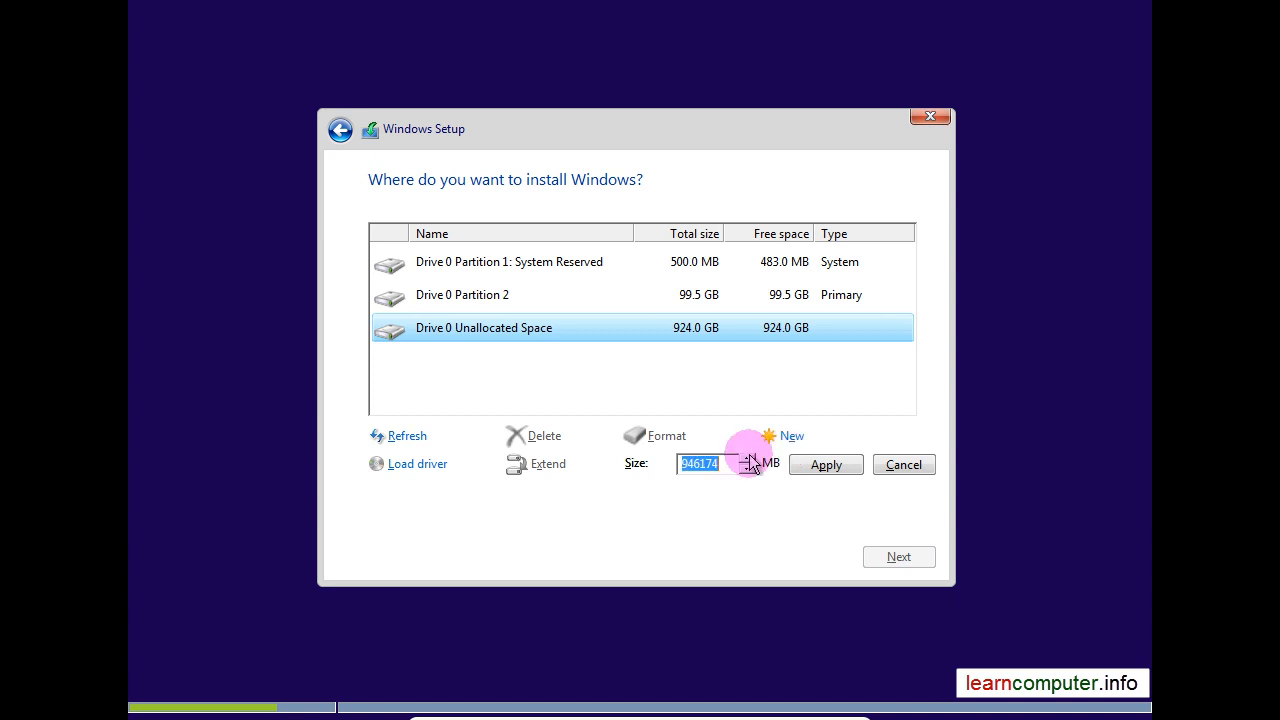
{"action": "type", "text": "500000"}
{"action": "left_click", "coordinate": [820, 464]}
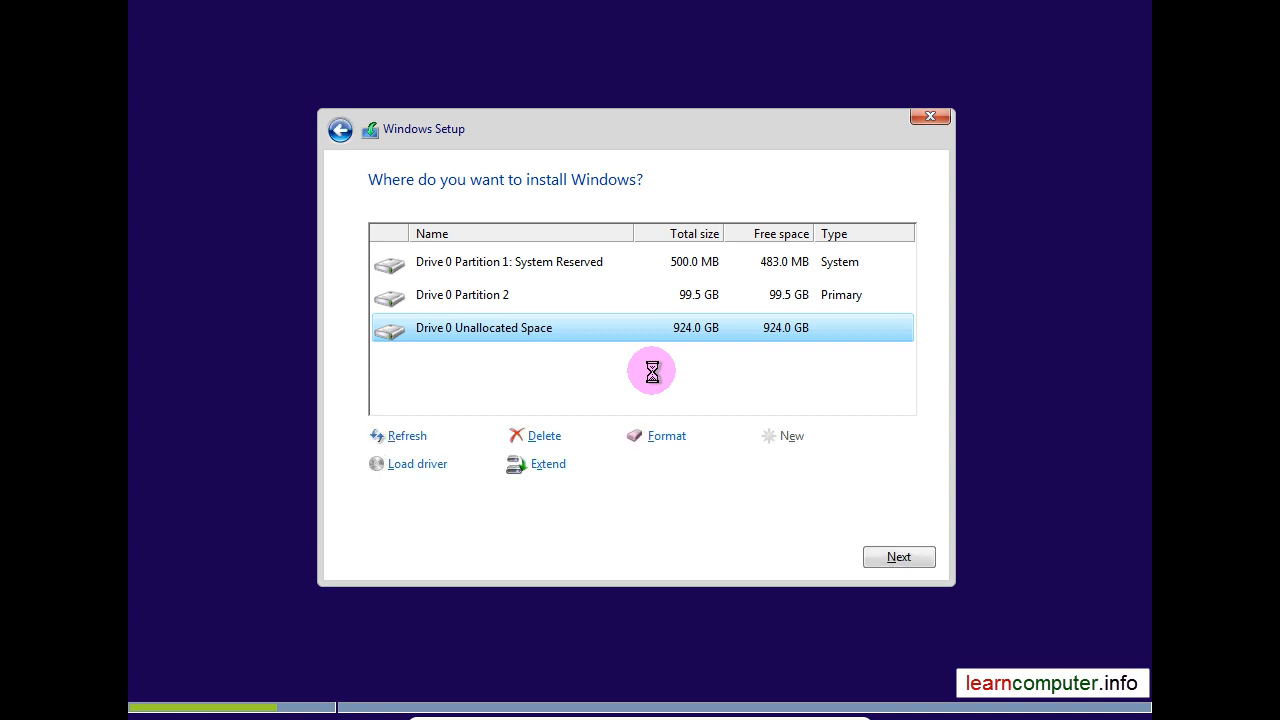
- Create a last partition from all the unallocated space left on Drive 0, keeping the offered size of 446174 MB
{"action": "left_click", "coordinate": [468, 368]}
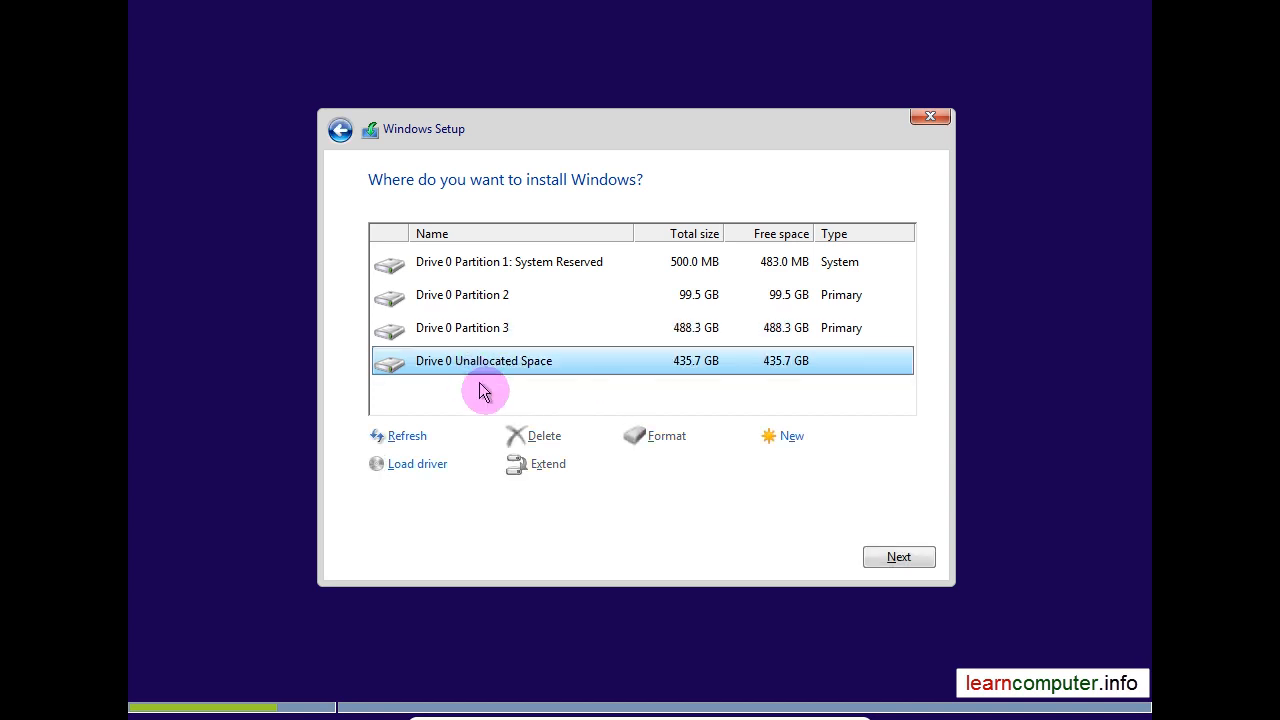
{"action": "left_click", "coordinate": [788, 440]}
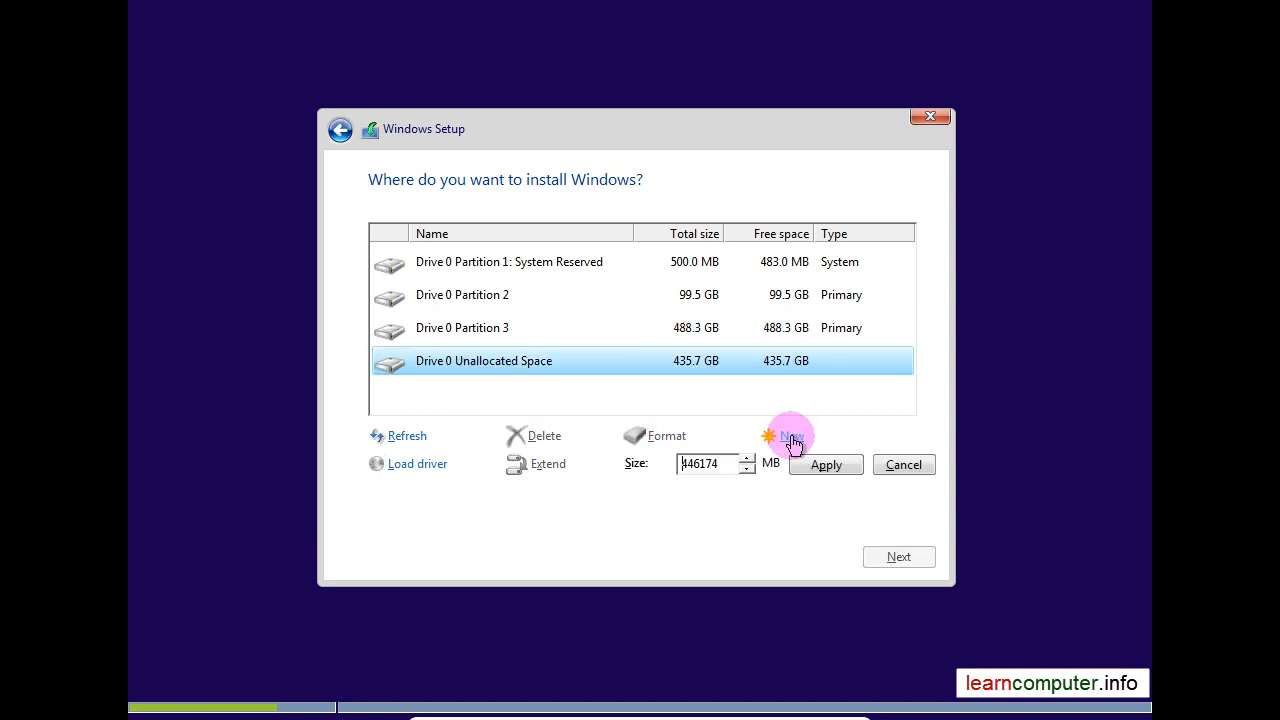
{"action": "left_click", "coordinate": [818, 466]}
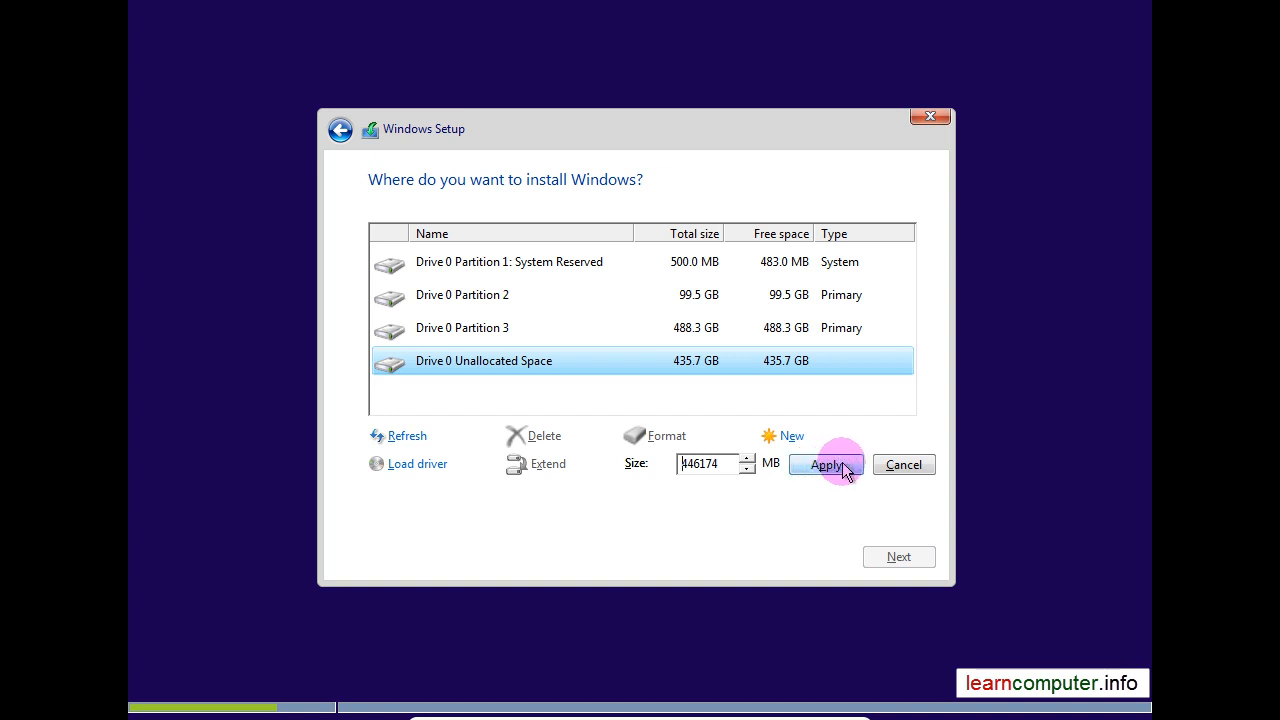
{"action": "left_click", "coordinate": [845, 472]}
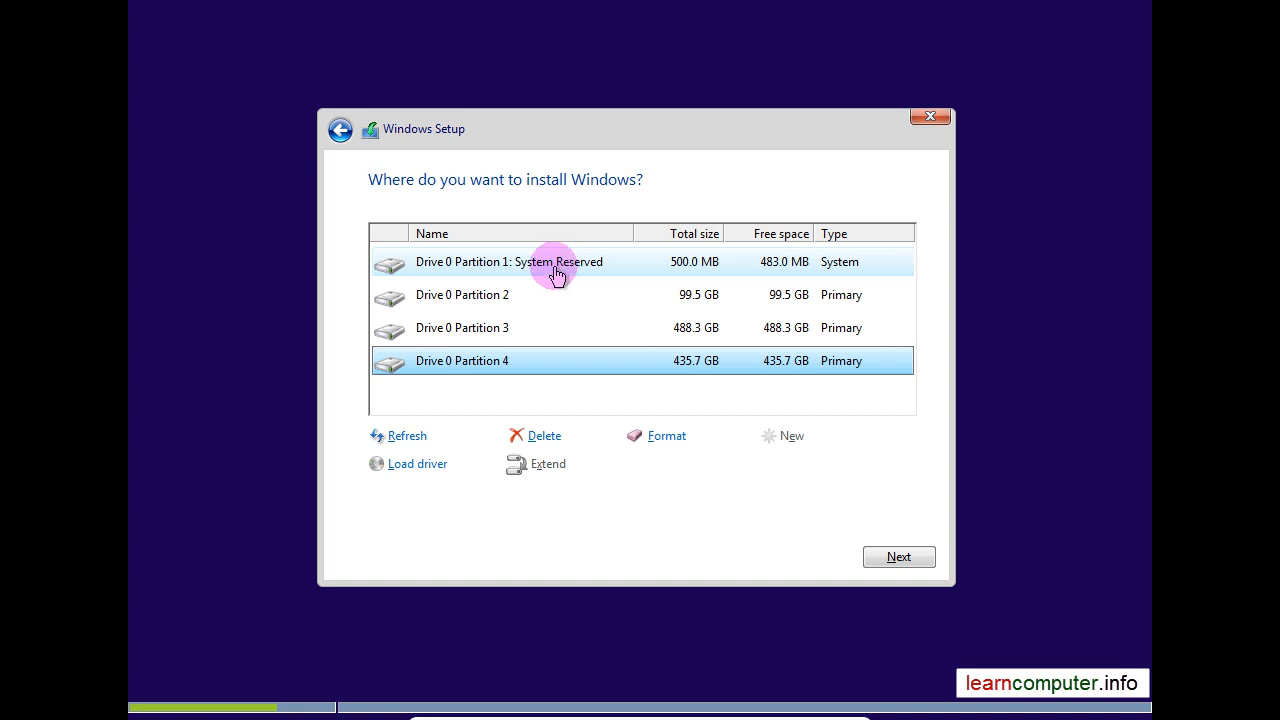
- Format Drive 0 Partition 2, accepting the data loss, and start installing Windows on it
{"action": "left_click", "coordinate": [509, 303]}
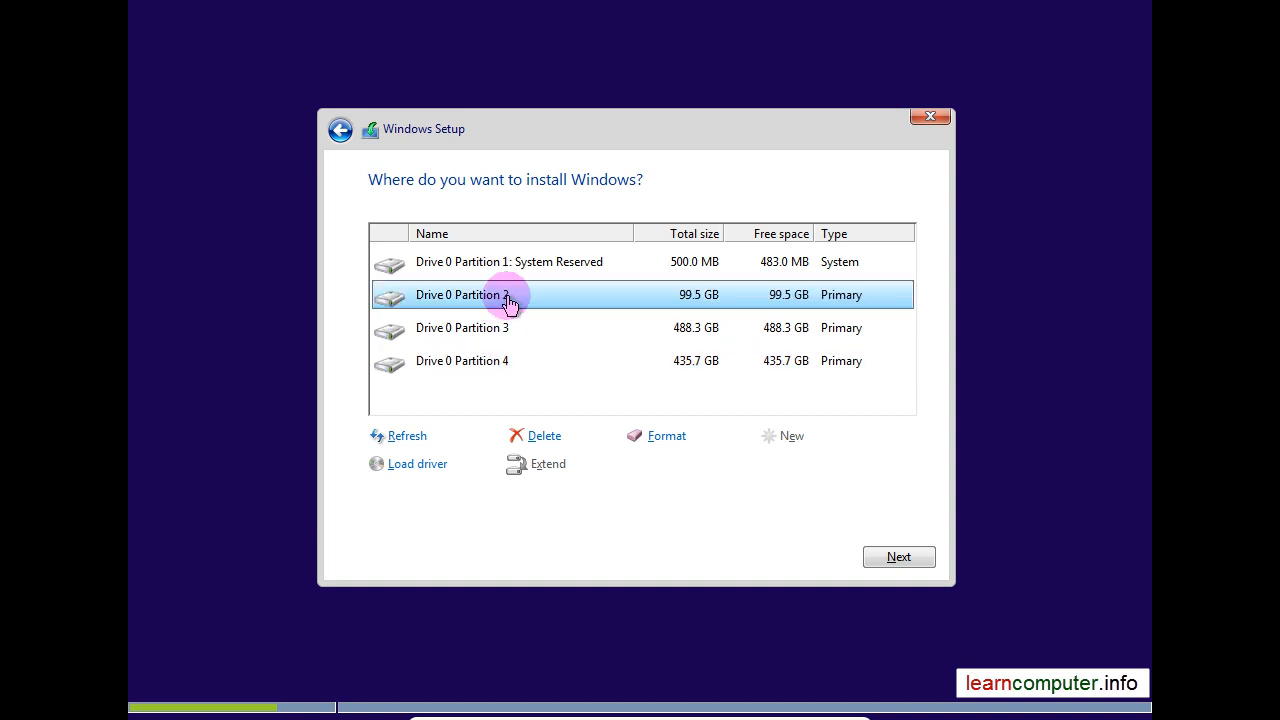
{"action": "left_click", "coordinate": [667, 437]}
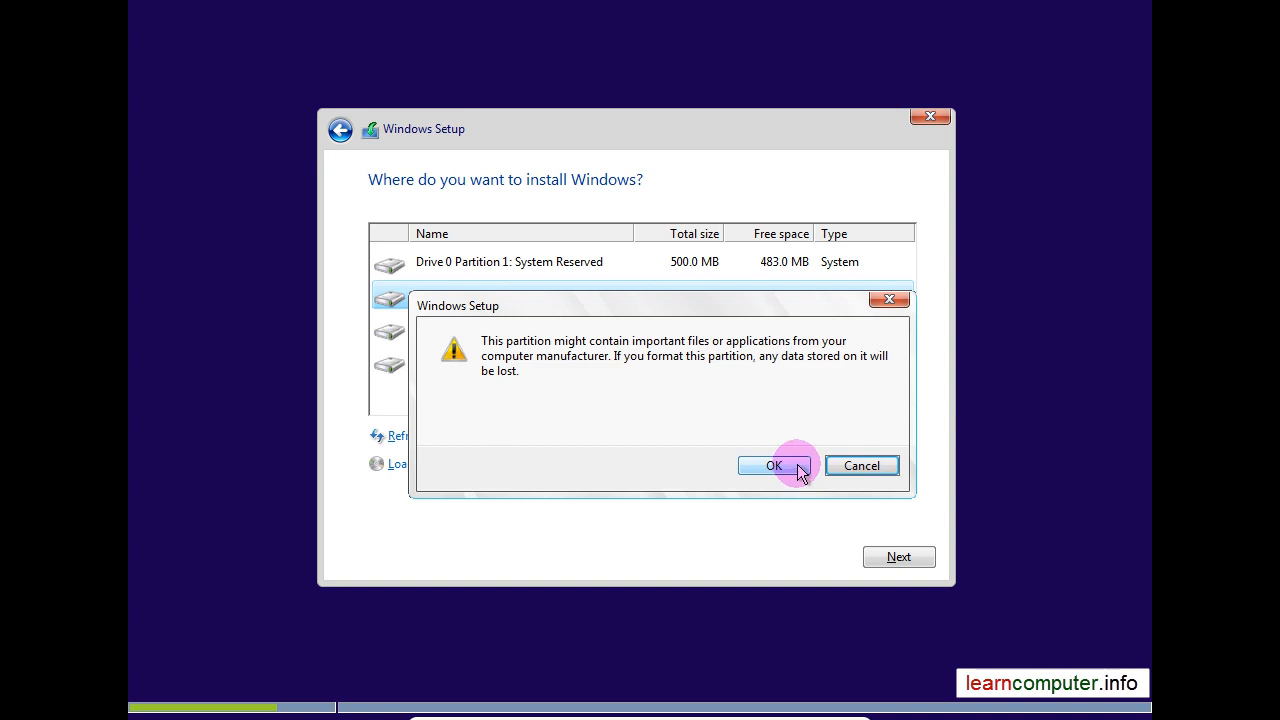
{"action": "left_click", "coordinate": [798, 469]}
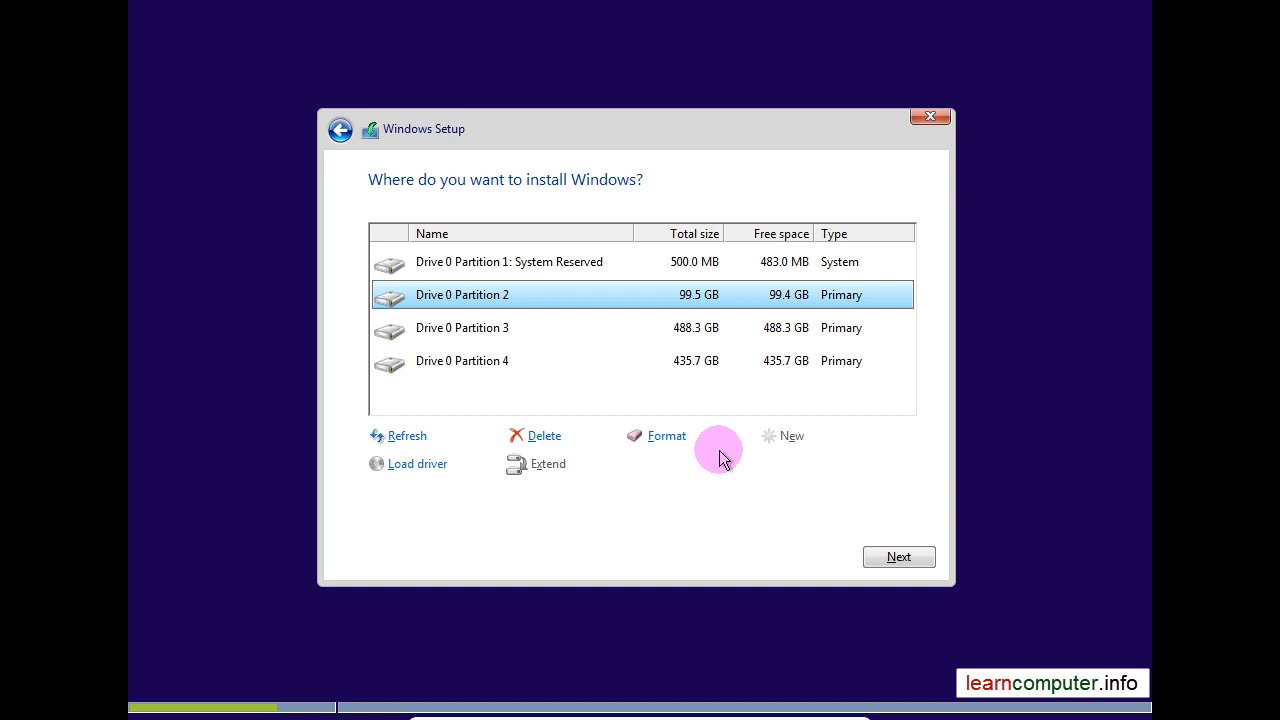
{"action": "left_click", "coordinate": [925, 562]}
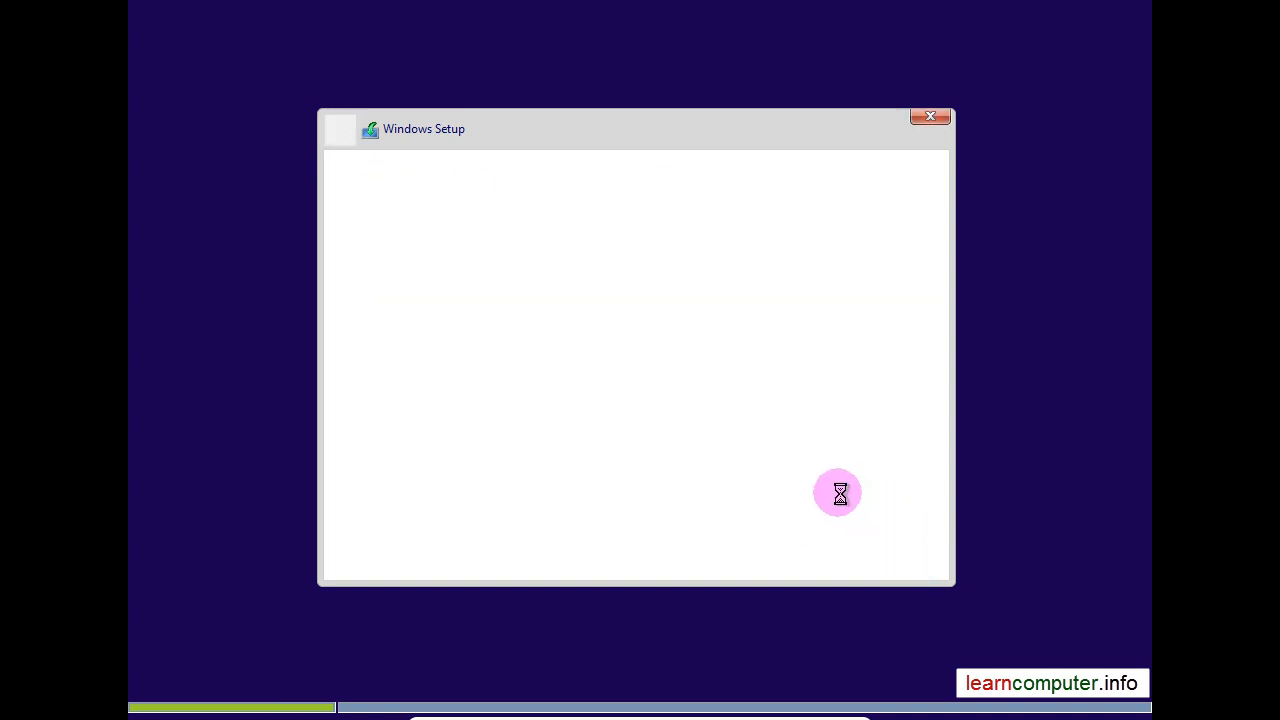